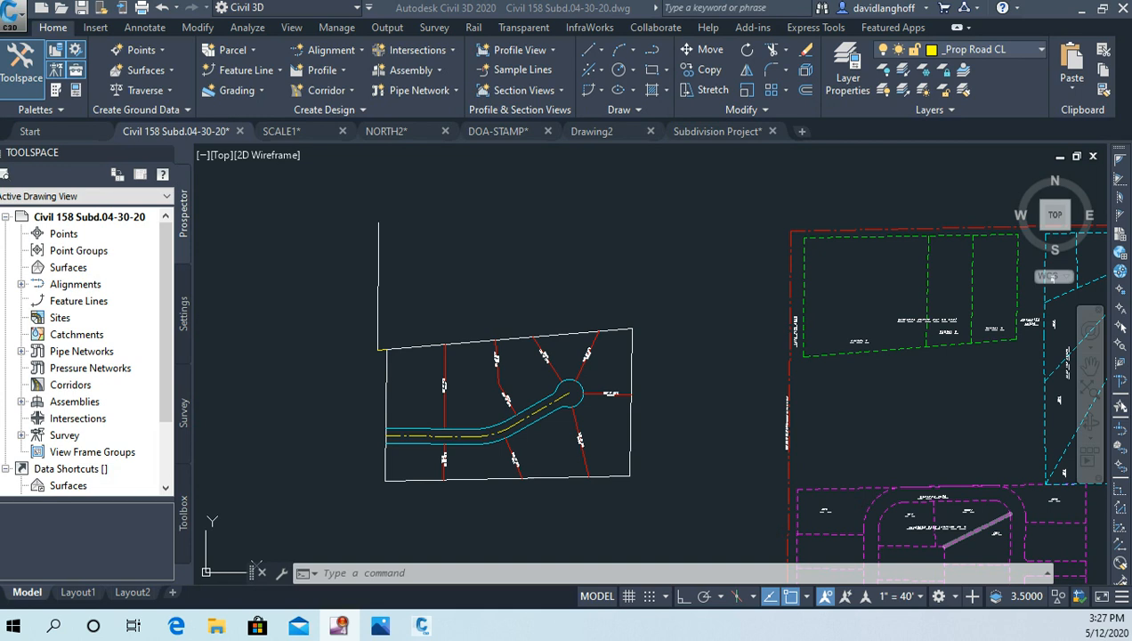
# - Move the whole subdivision drawing with its attached line from the line's upper endpoint to the upper-left endpoint of the red dash-dot boundary
pyautogui.scroll(-4, 753, 295)
pyautogui.moveTo(720, 264)
pyautogui.mouseDown(button='middle')
pyautogui.moveTo(593, 262)
pyautogui.moveTo(476, 235)
pyautogui.mouseUp(button='middle')
pyautogui.scroll(2, 482, 323)
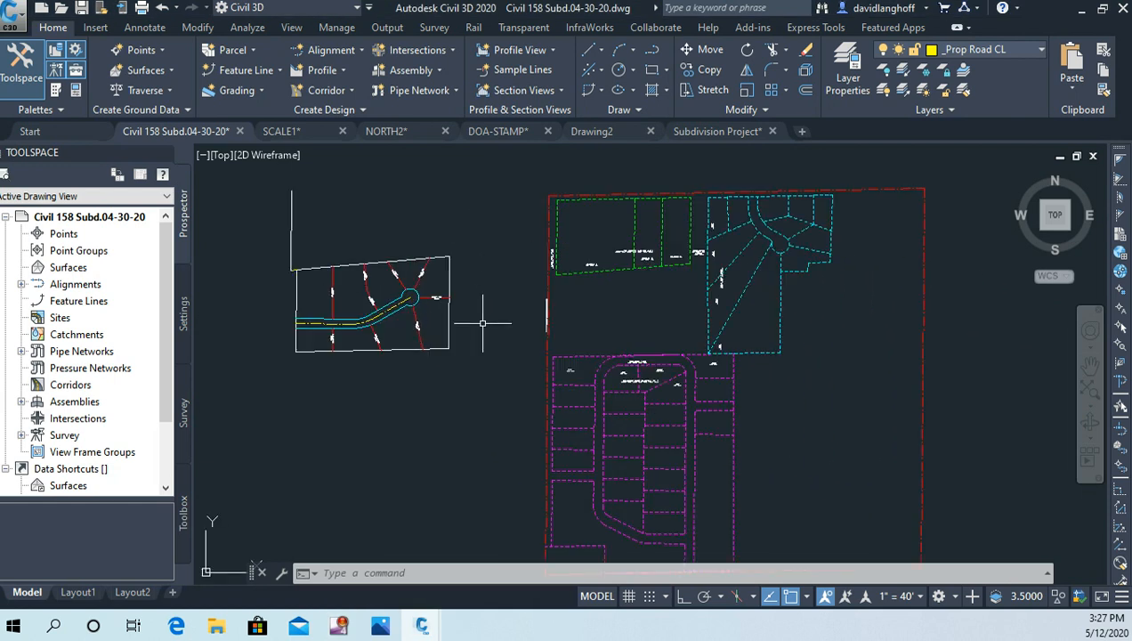
pyautogui.moveTo(481, 322); pyautogui.dragTo(505, 371, button='middle')
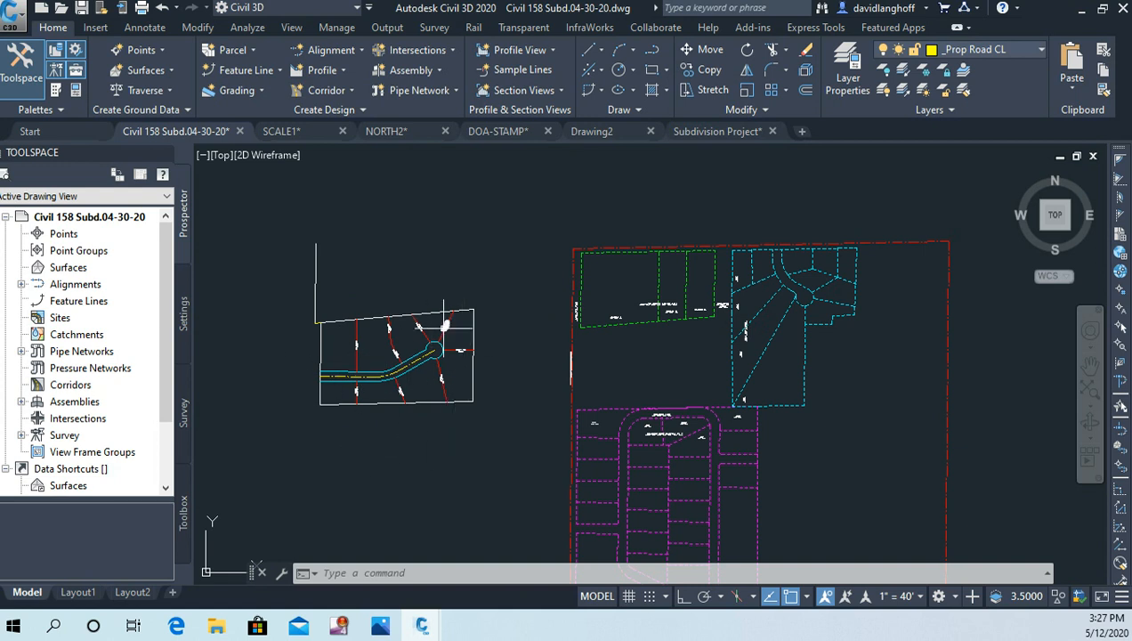
pyautogui.write('move')
pyautogui.press('Return')
pyautogui.click(524, 204)
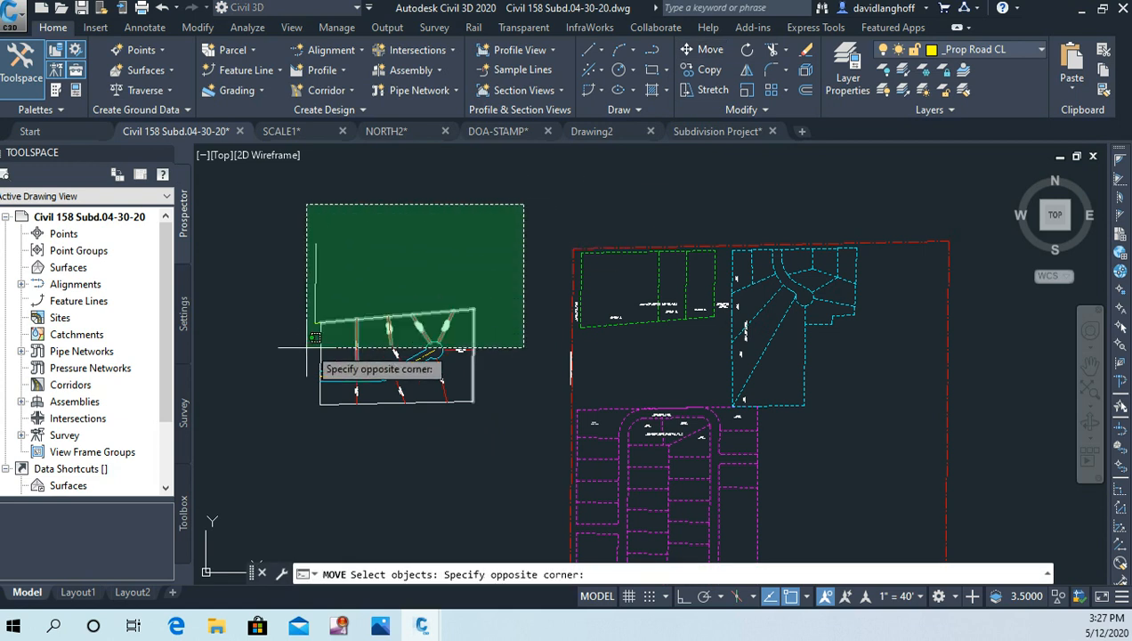
pyautogui.click(223, 465)
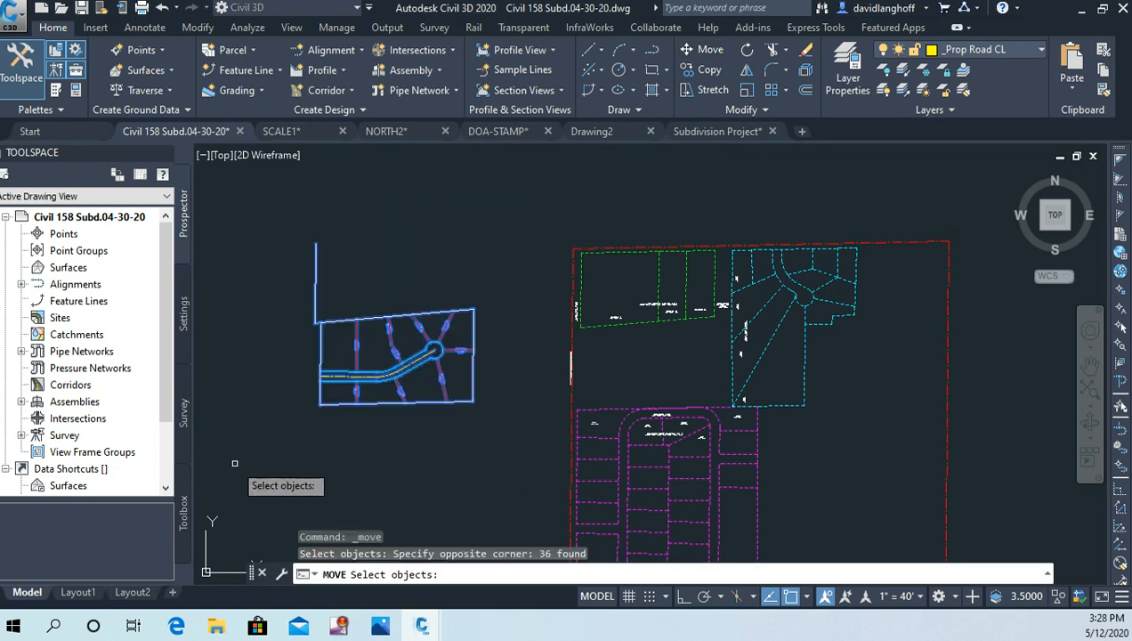
pyautogui.press('Return')
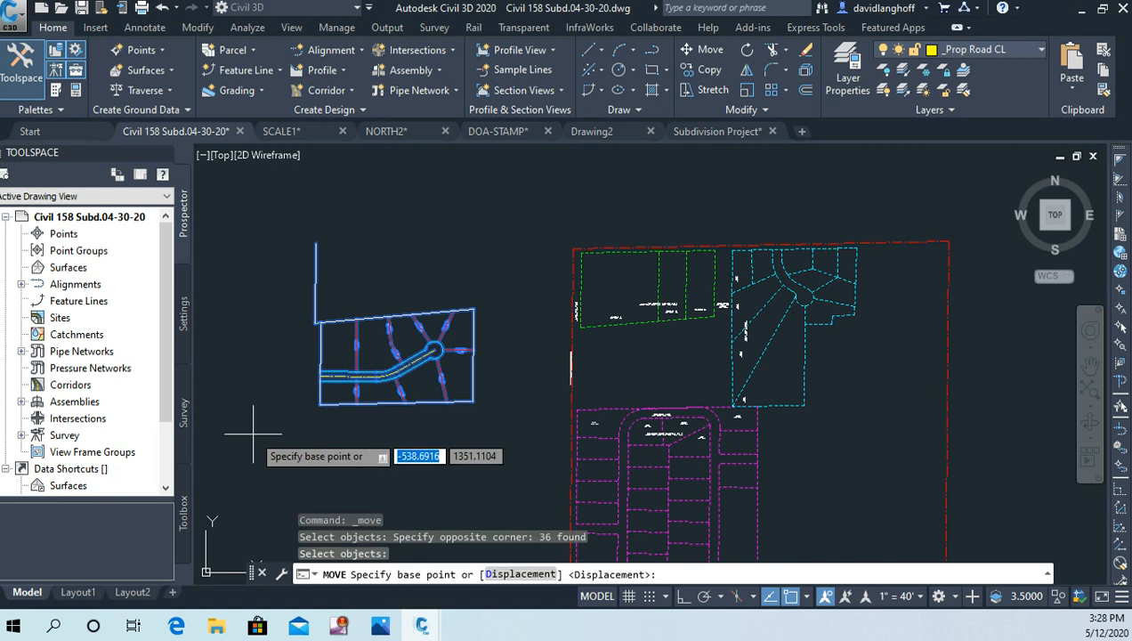
pyautogui.keyDown('shift'); pyautogui.rightClick(377, 208); pyautogui.keyUp('shift')
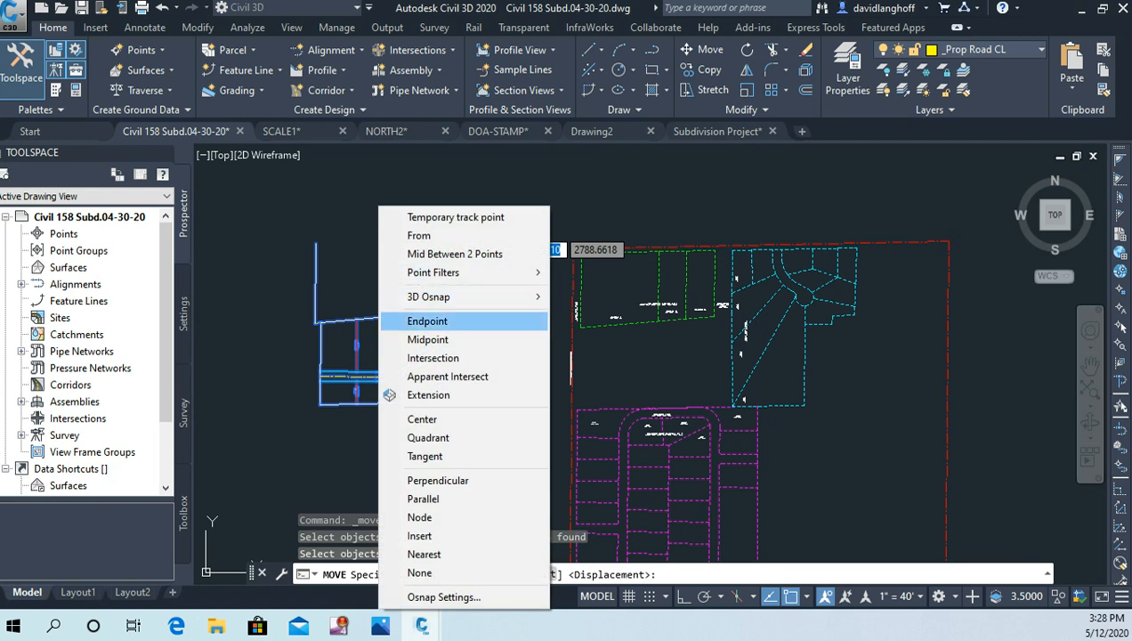
pyautogui.click(427, 321)
pyautogui.click(317, 241)
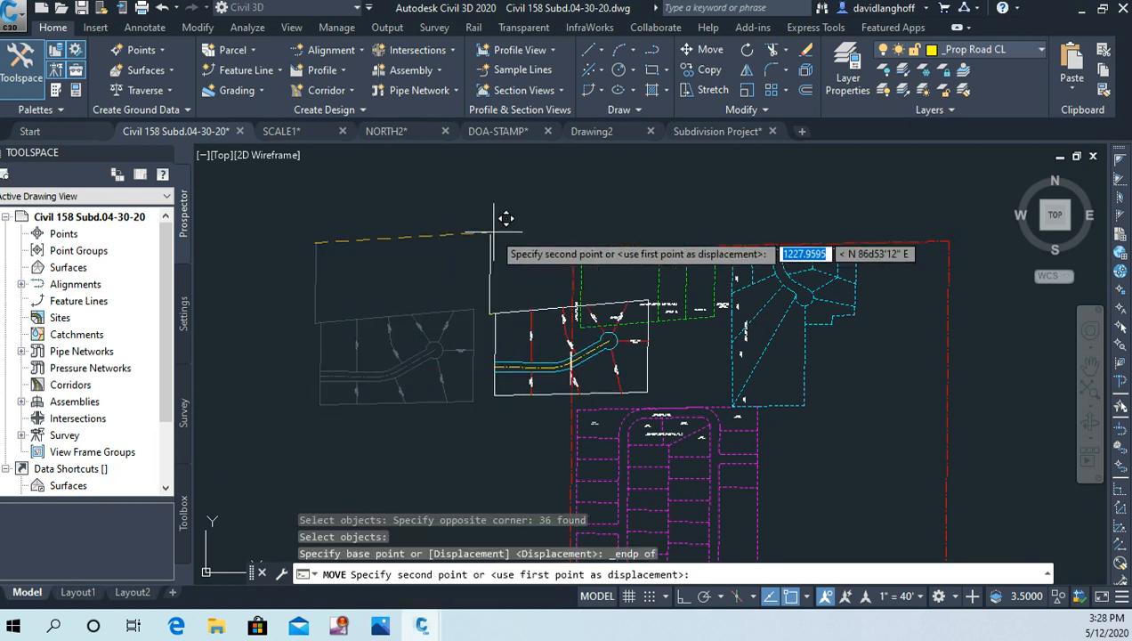
pyautogui.keyDown('shift'); pyautogui.rightClick(573, 220); pyautogui.keyUp('shift')
pyautogui.click(614, 320)
pyautogui.click(580, 241)
pyautogui.moveTo(725, 427); pyautogui.dragTo(543, 408, button='middle')
pyautogui.scroll(2, 487, 365)
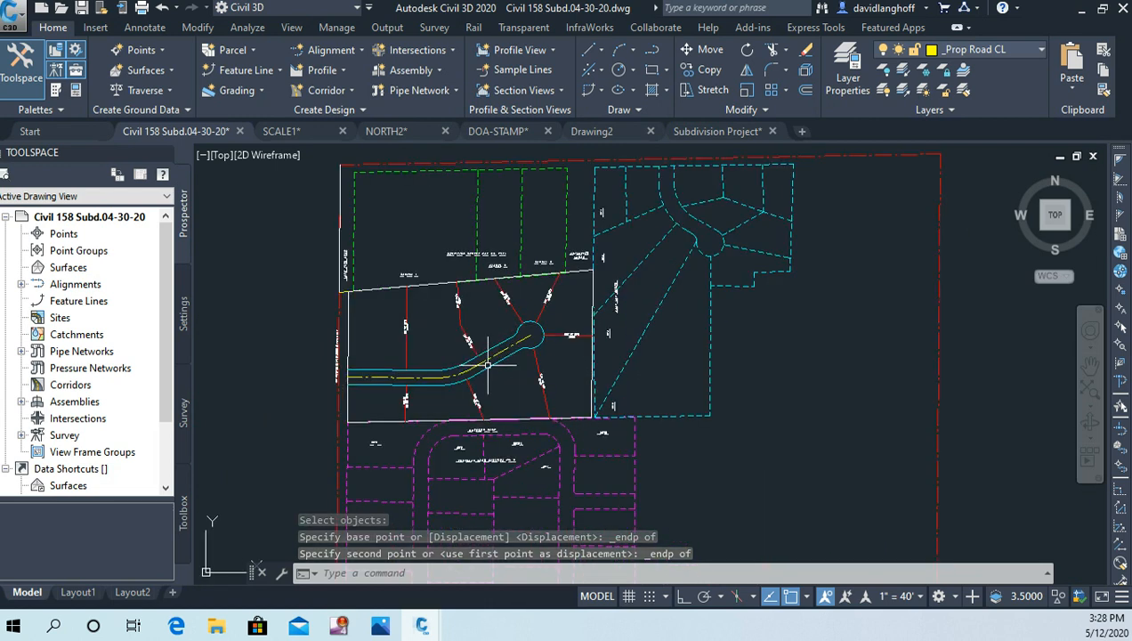
pyautogui.scroll(2, 488, 364)
pyautogui.moveTo(488, 364)
pyautogui.mouseDown(button='middle')
pyautogui.moveTo(500, 371)
pyautogui.moveTo(502, 358)
pyautogui.mouseUp(button='middle')
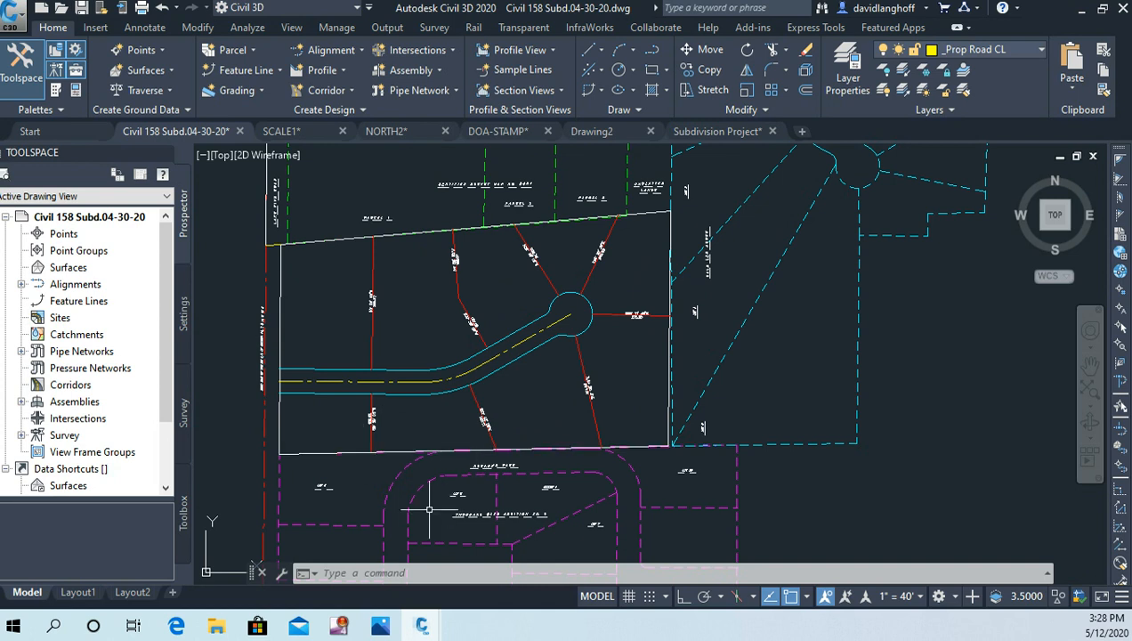
# - Open the Layout1 sheet of the drawing
pyautogui.moveTo(78, 589)
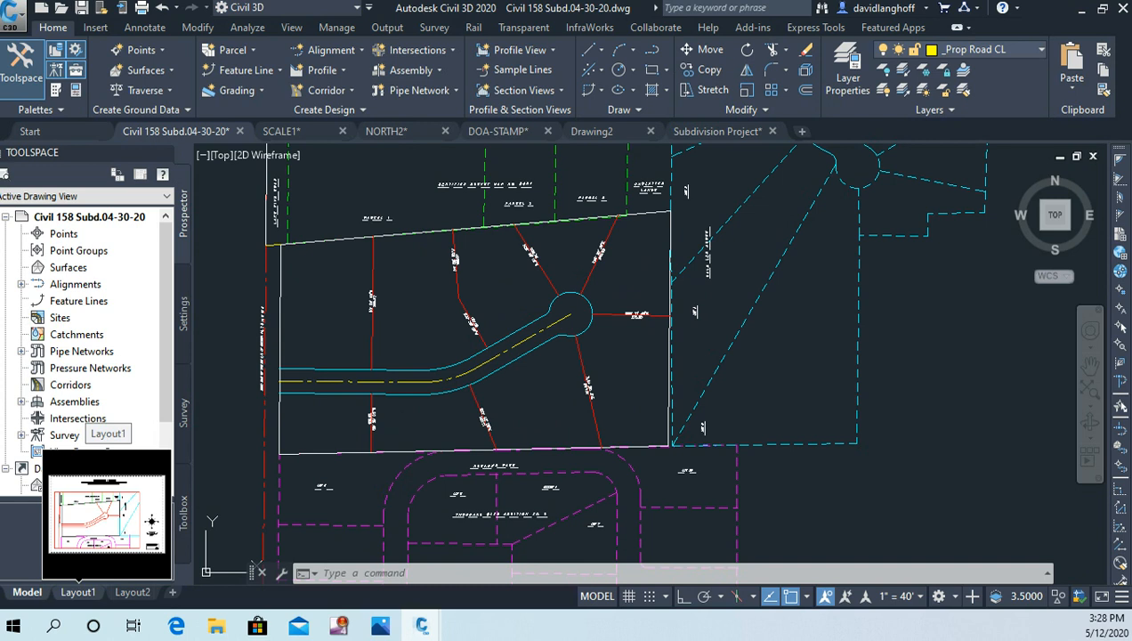
pyautogui.click(77, 592)
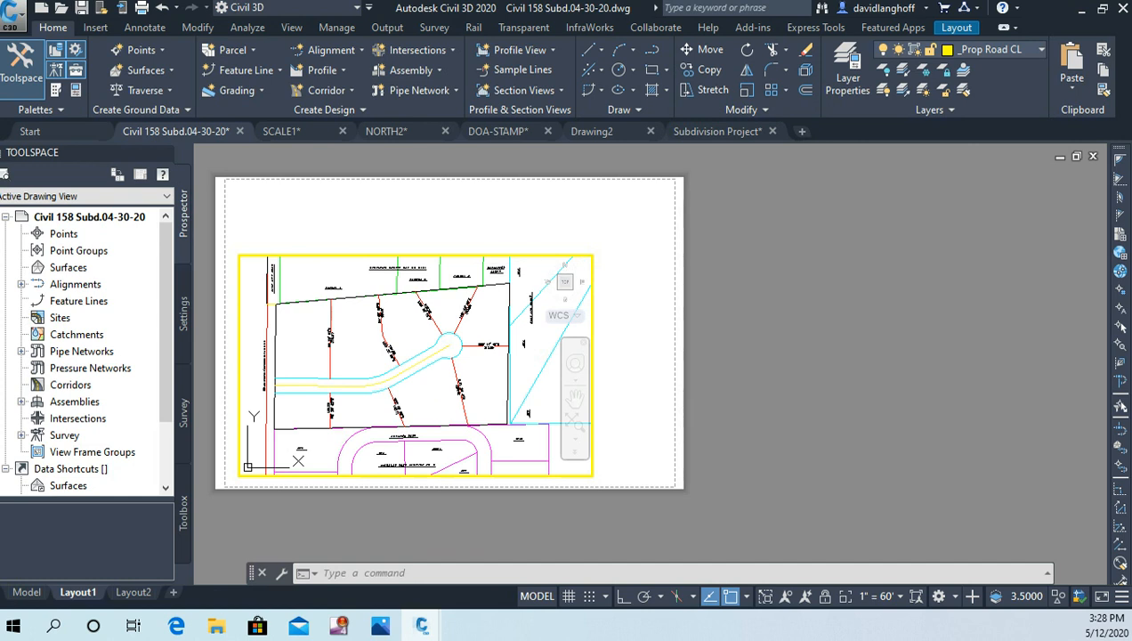
pyautogui.write('E')
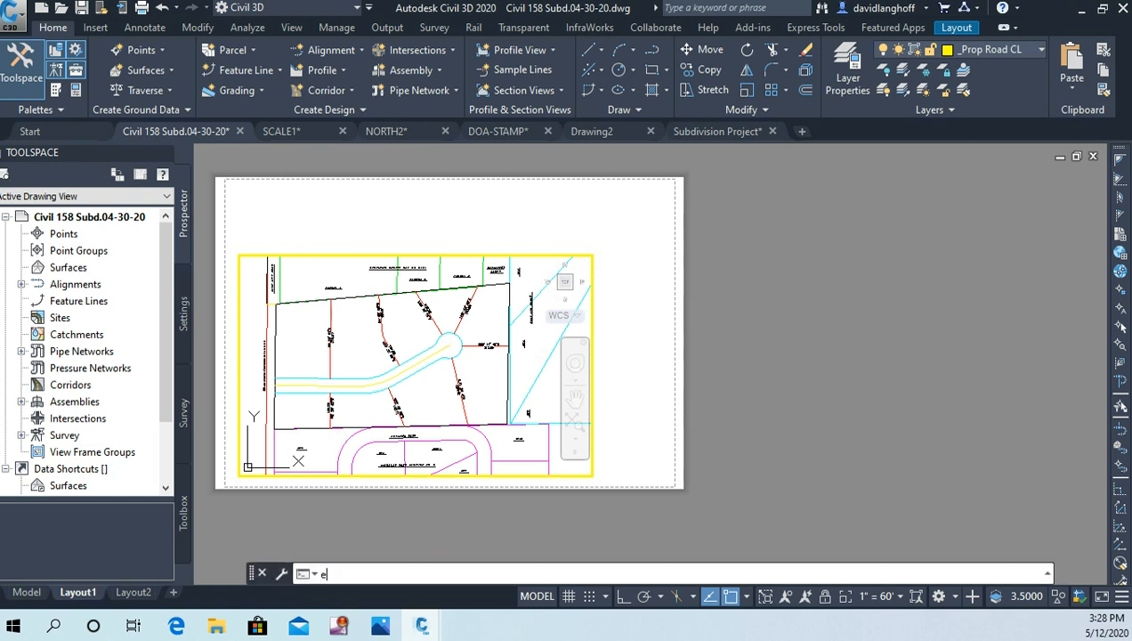
pyautogui.press('Return')
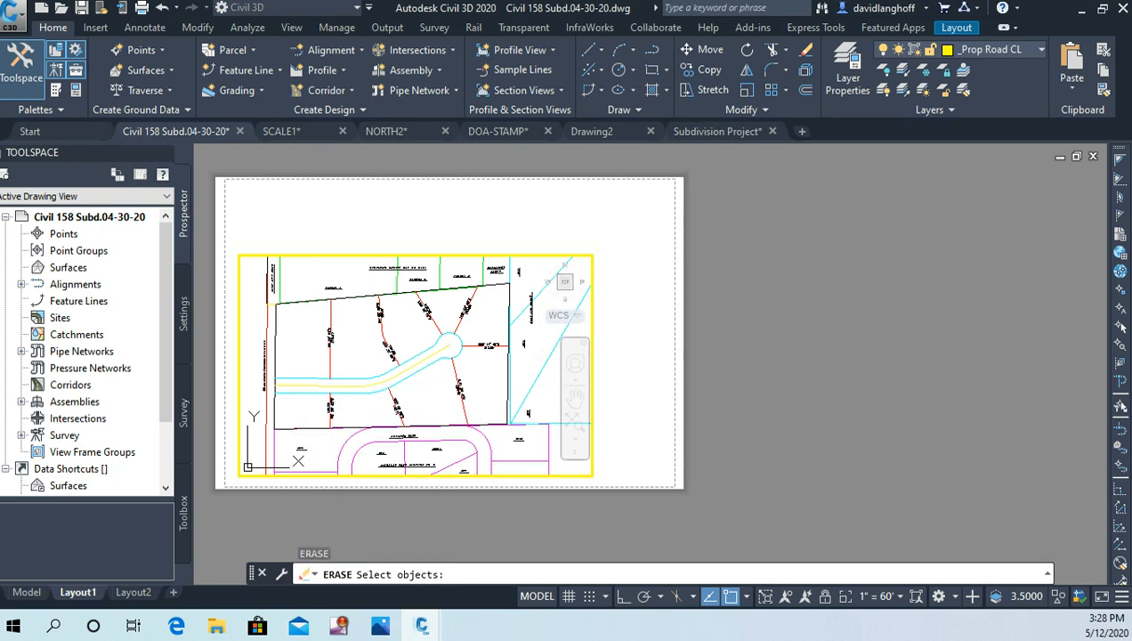
pyautogui.press('Escape')
pyautogui.press('Escape')
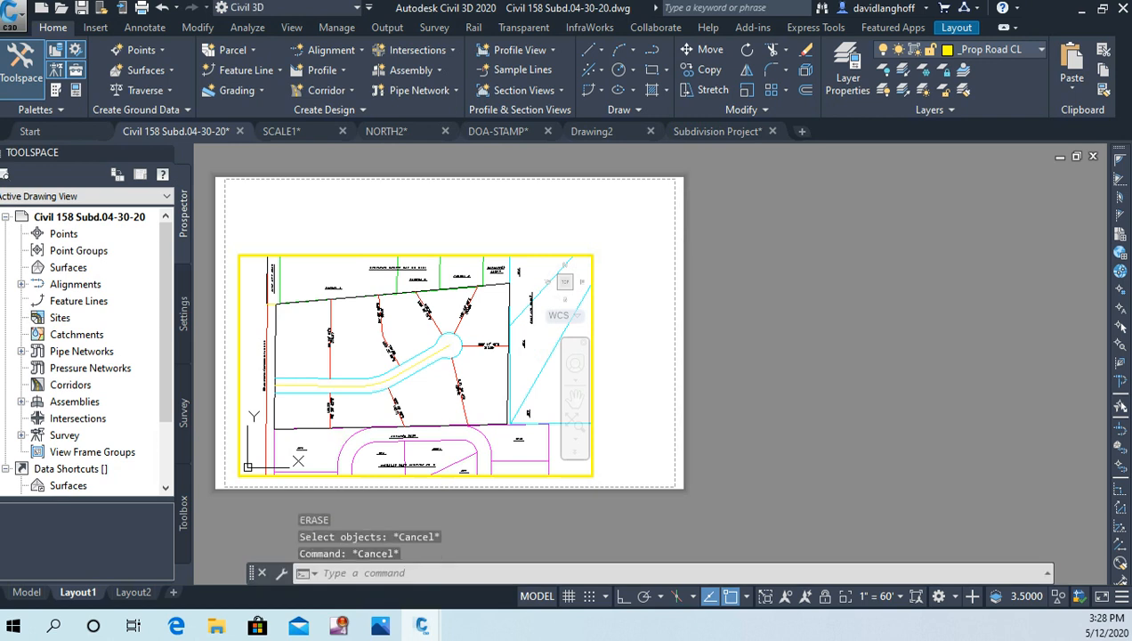
# - Switch Layout1 to paper space and erase the existing yellow viewport from the sheet
pyautogui.doubleClick(645, 283)
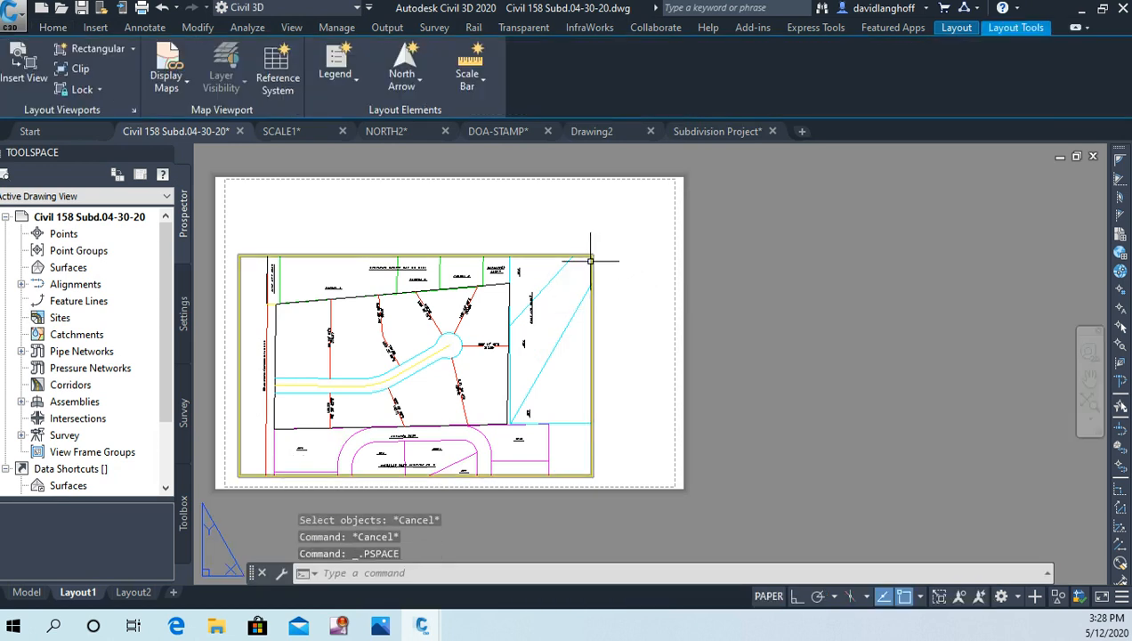
pyautogui.click(592, 260)
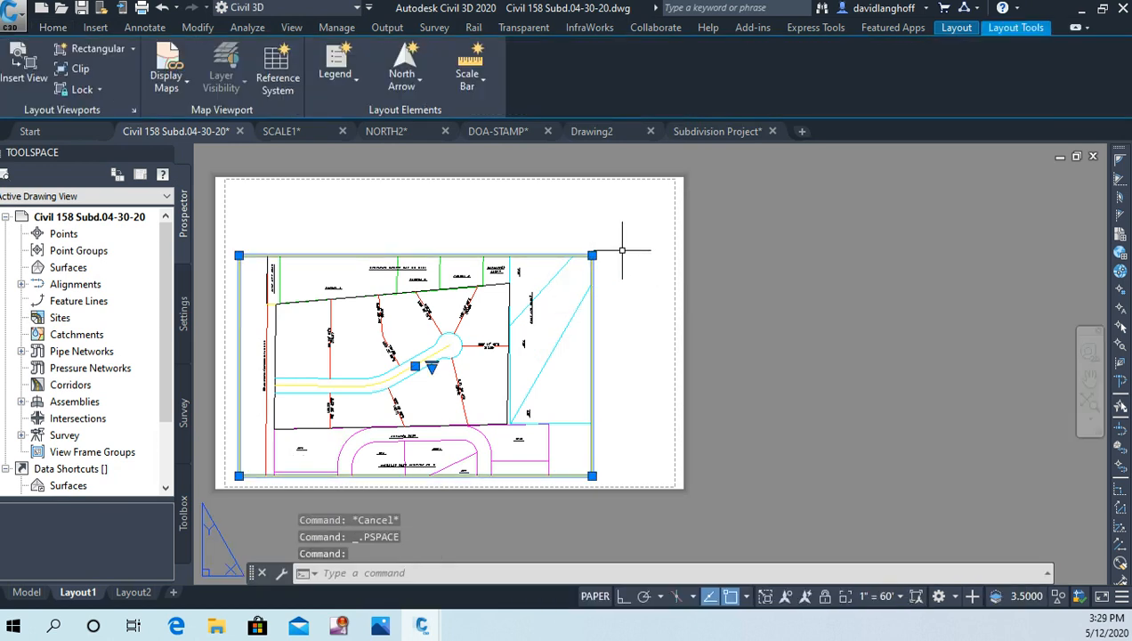
pyautogui.write('E')
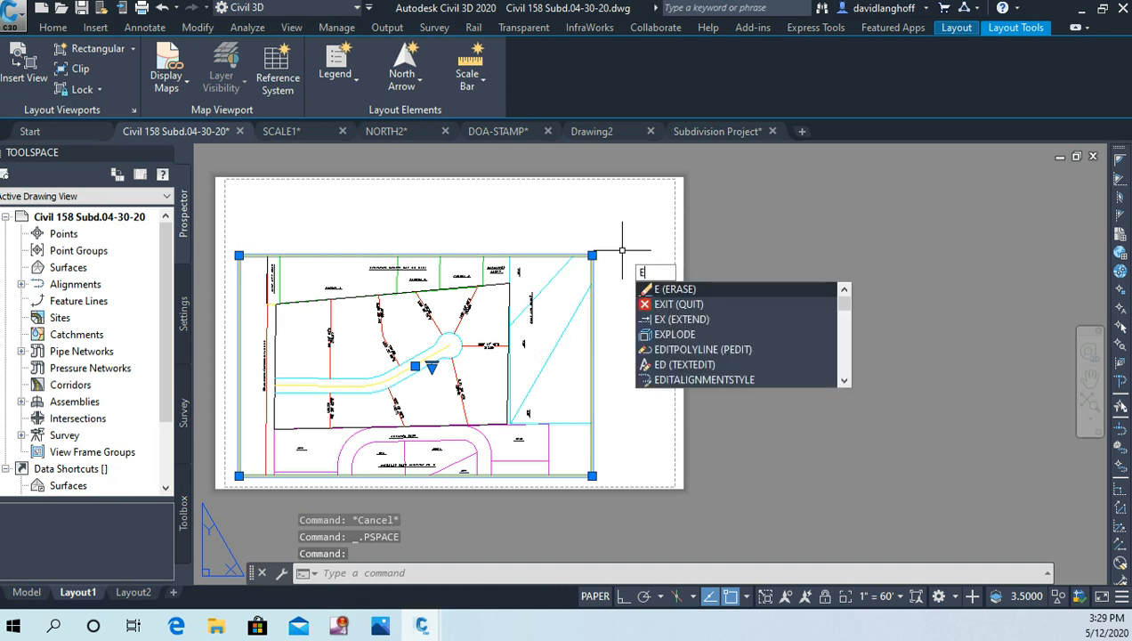
pyautogui.press('Return')
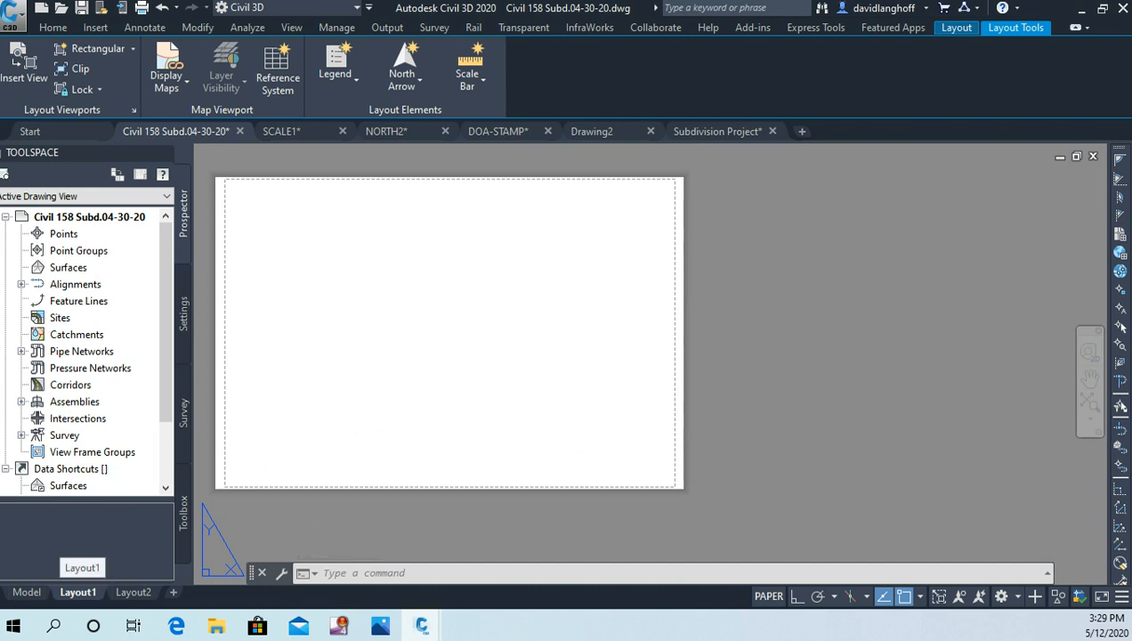
# - Modify the Layout1 page setup, choosing ARCH D (24.00 x 36.00 Inches) as the paper size
pyautogui.rightClick(83, 591)
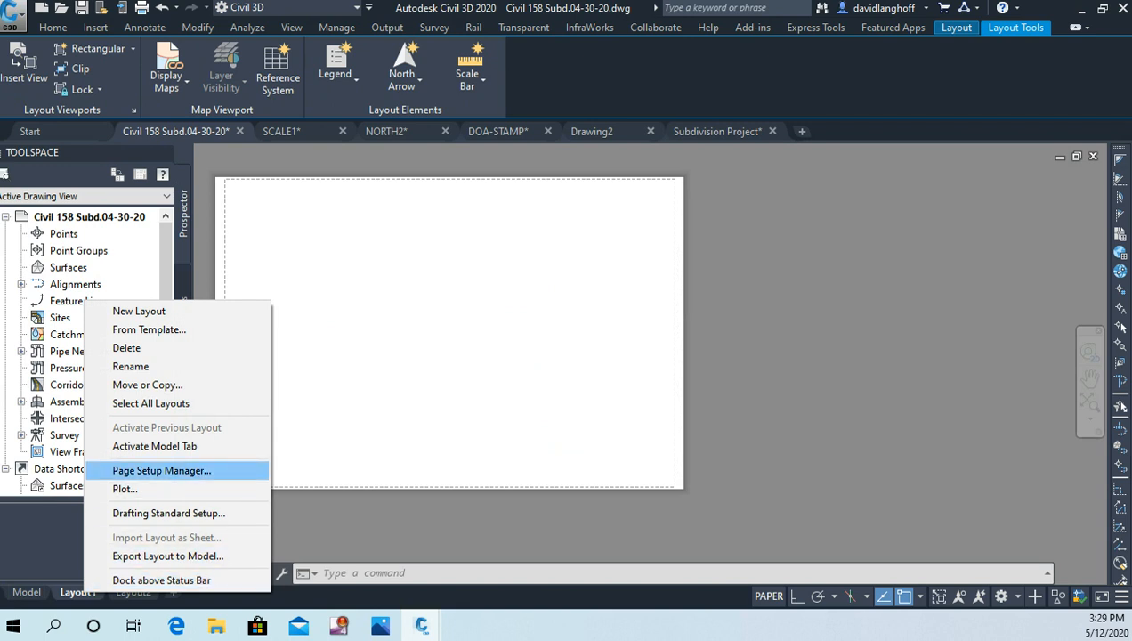
pyautogui.click(161, 470)
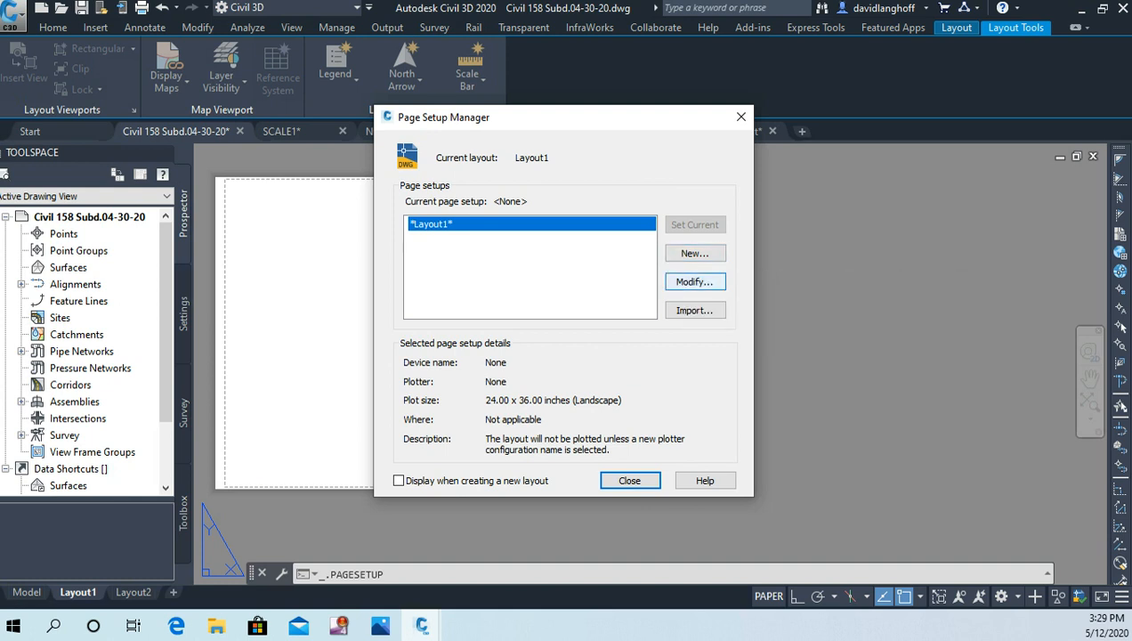
pyautogui.click(691, 281)
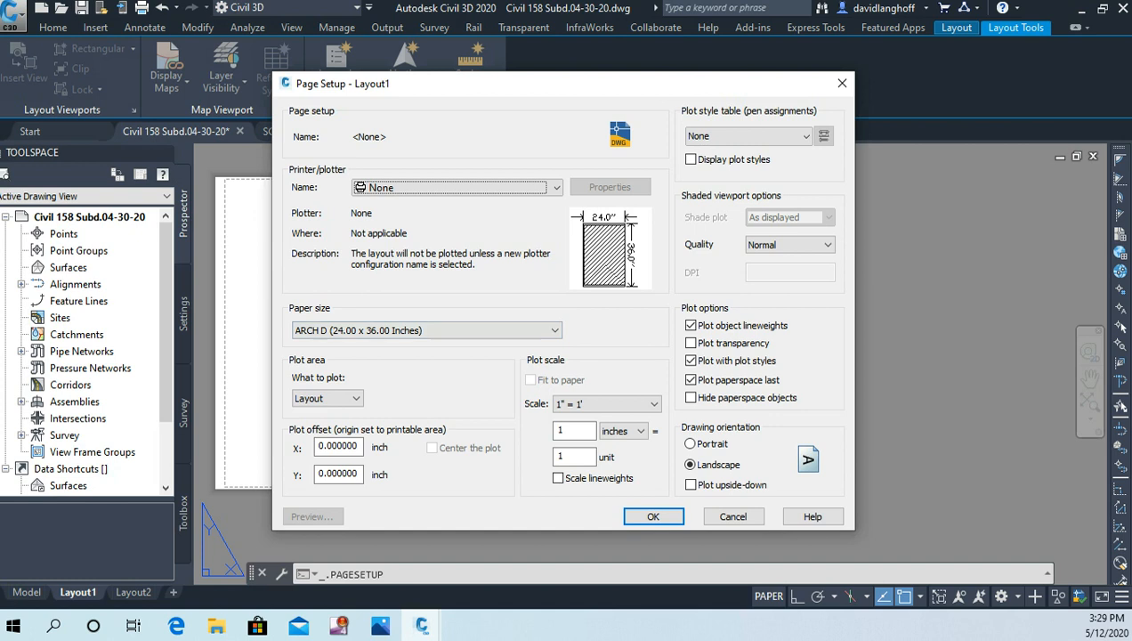
pyautogui.click(427, 330)
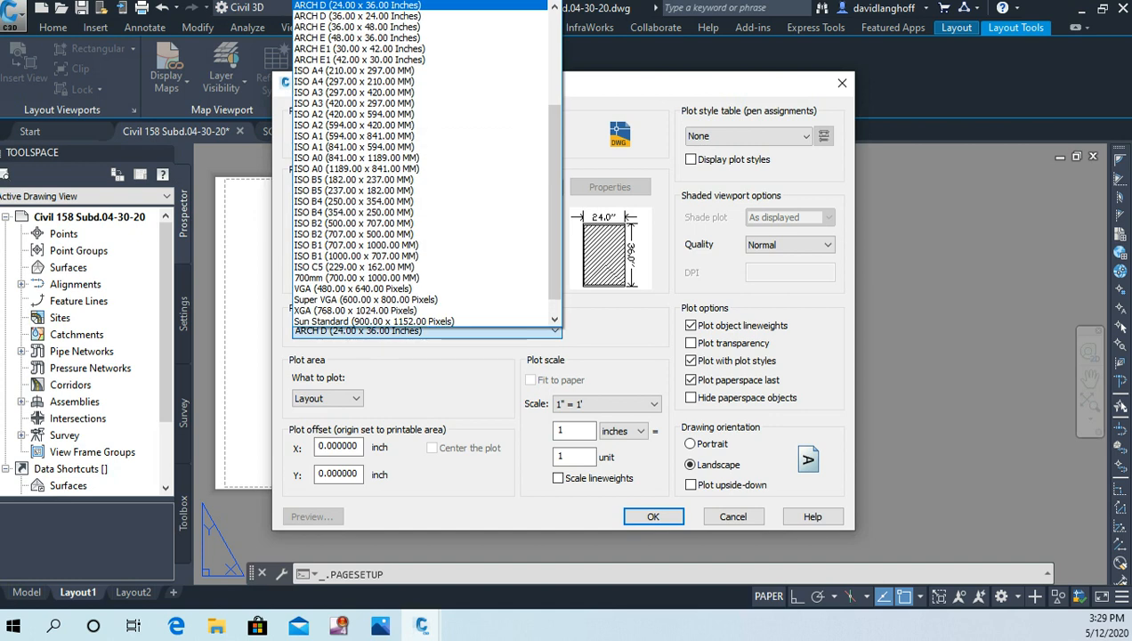
pyautogui.scroll(4, 420, 160)
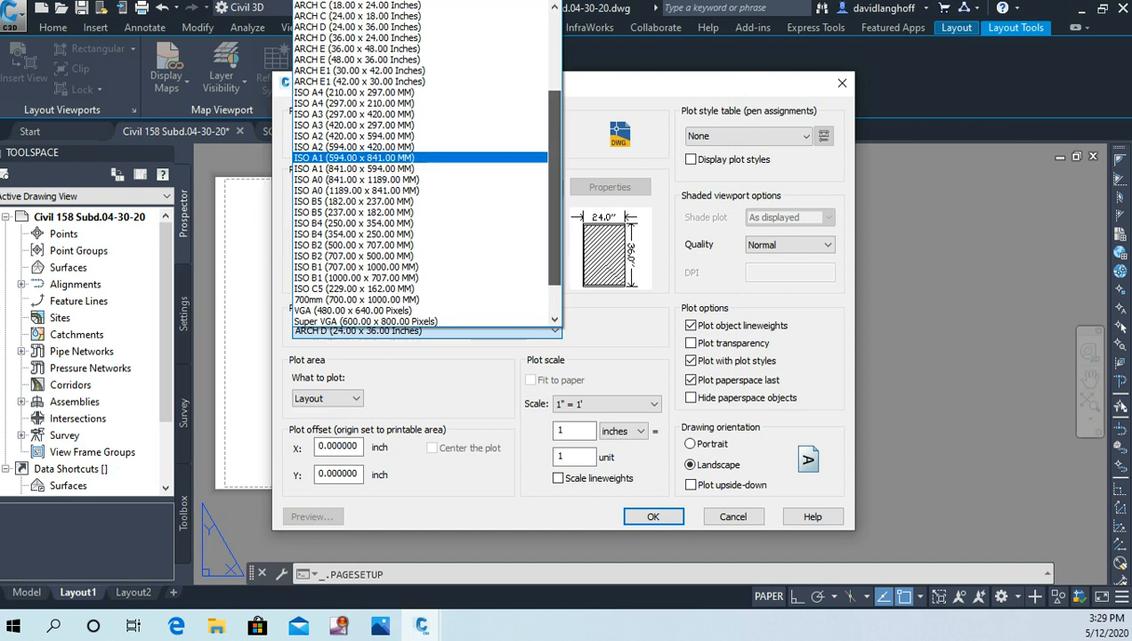
pyautogui.moveTo(555, 173); pyautogui.dragTo(554, 166)
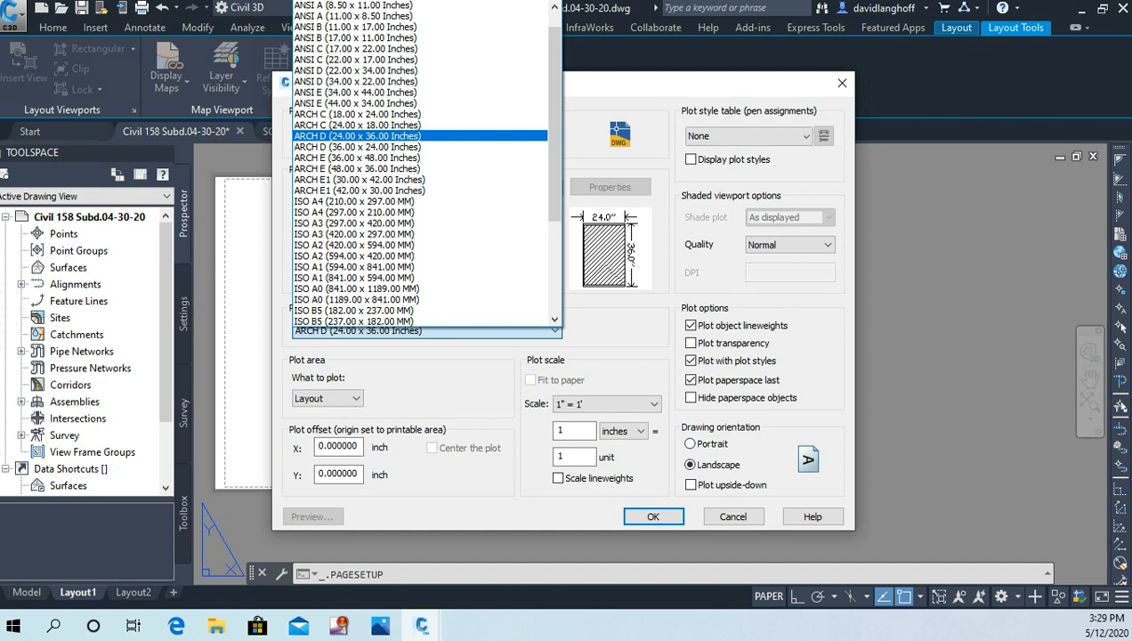
pyautogui.click(356, 135)
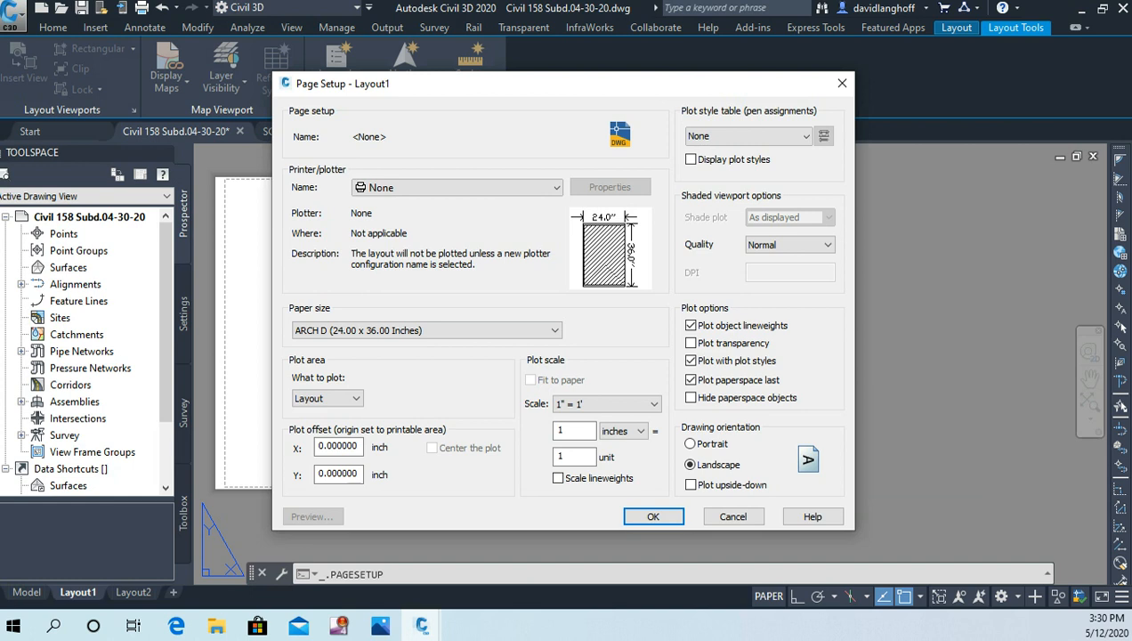
pyautogui.press('Return')
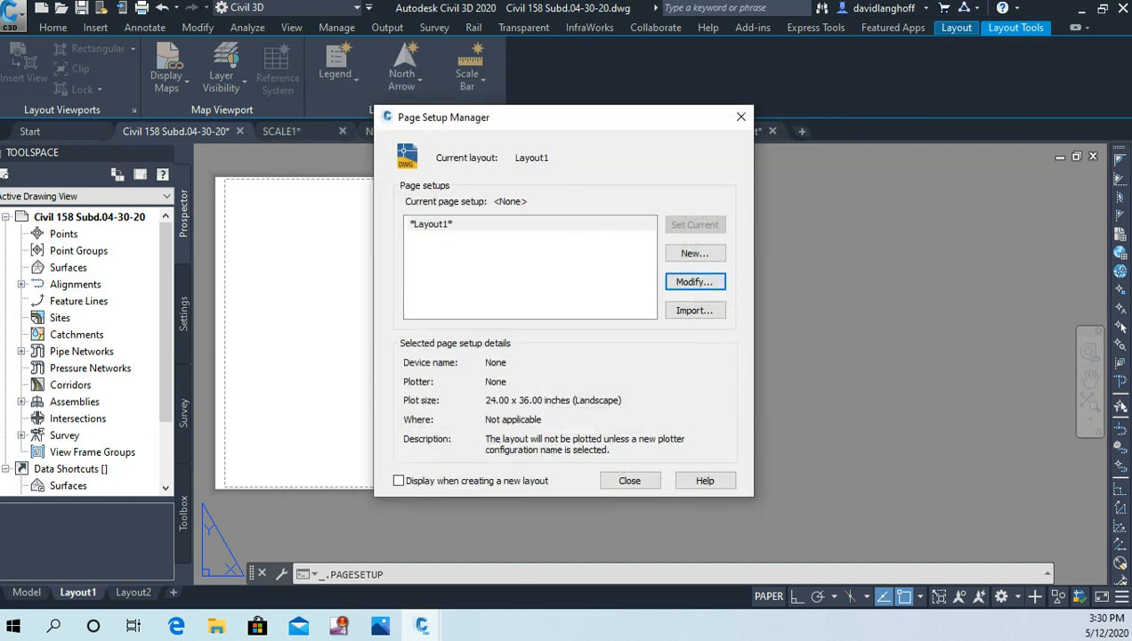
pyautogui.click(636, 480)
pyautogui.moveTo(564, 416); pyautogui.dragTo(670, 438, button='middle')
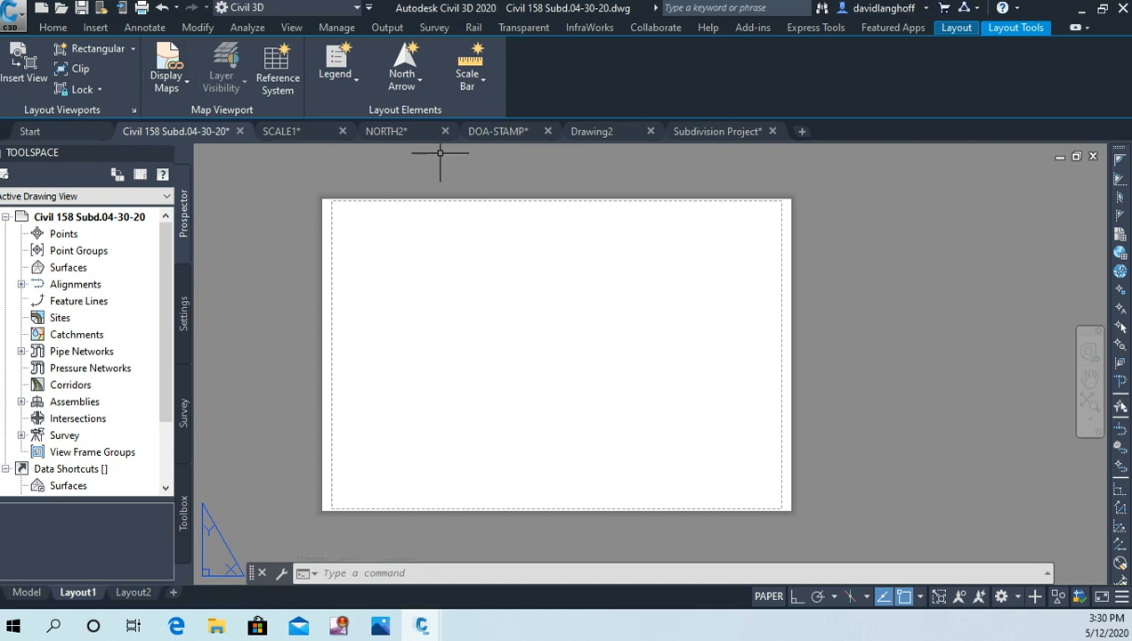
# - Create a new layer named _Viewport in the layer properties
pyautogui.click(52, 27)
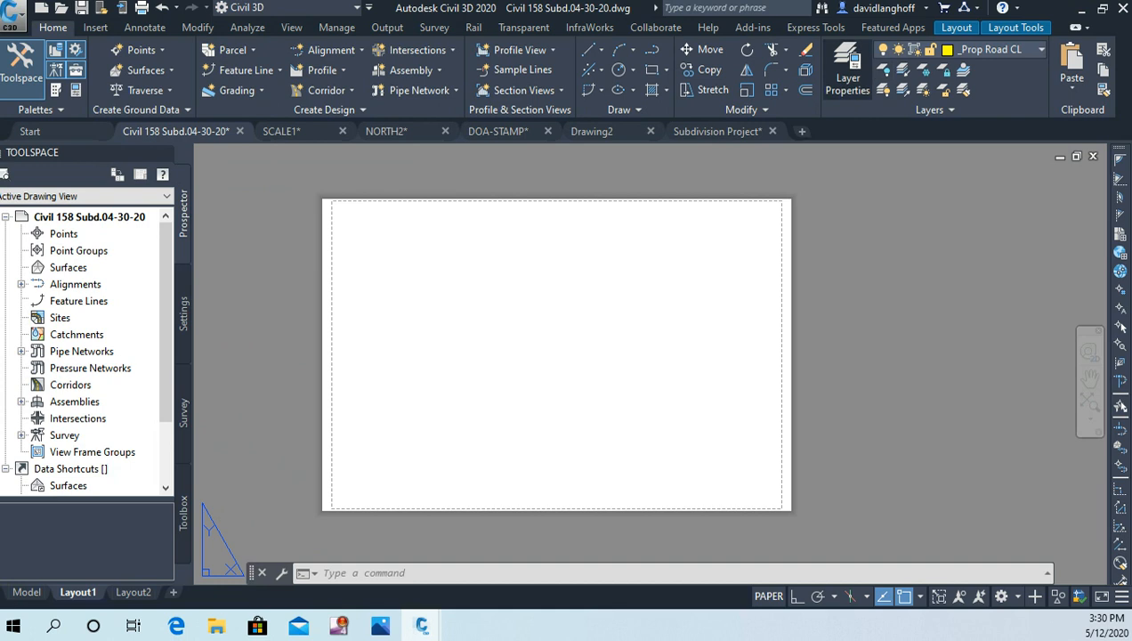
pyautogui.click(847, 70)
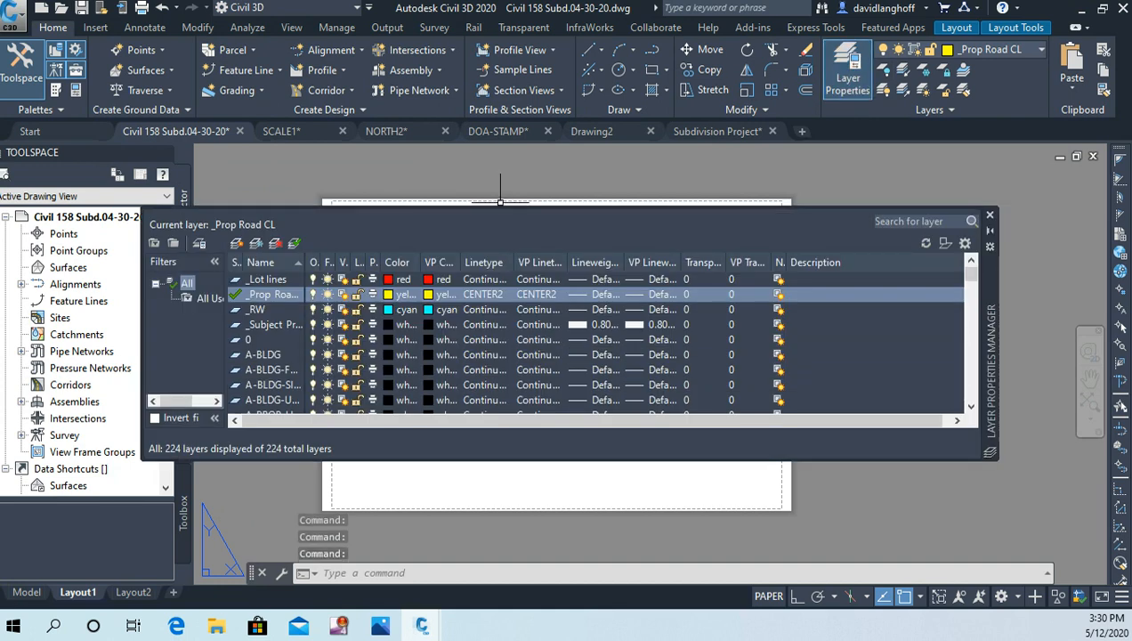
pyautogui.click(235, 243)
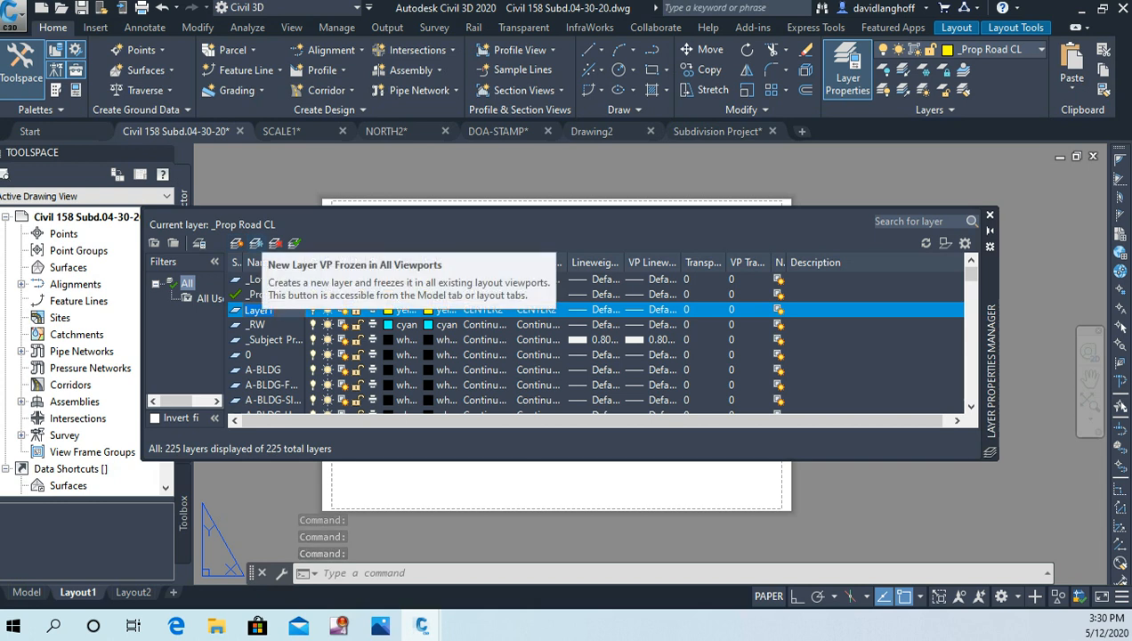
pyautogui.write('_Viewport')
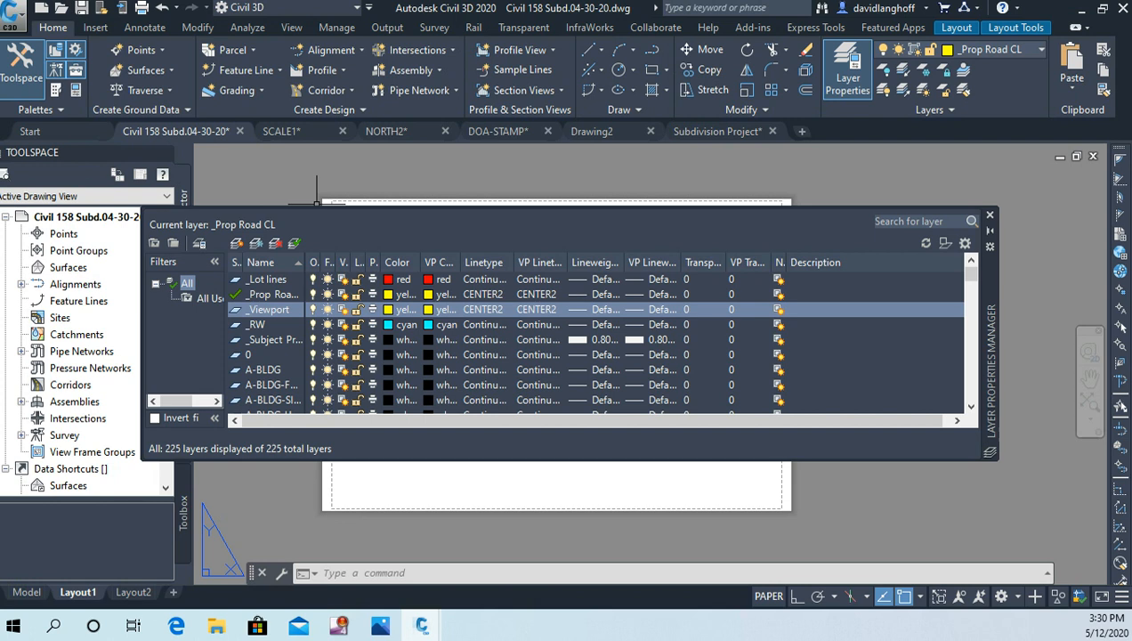
# - Set the _Viewport layer's color to blue and make it the current layer
pyautogui.click(398, 309)
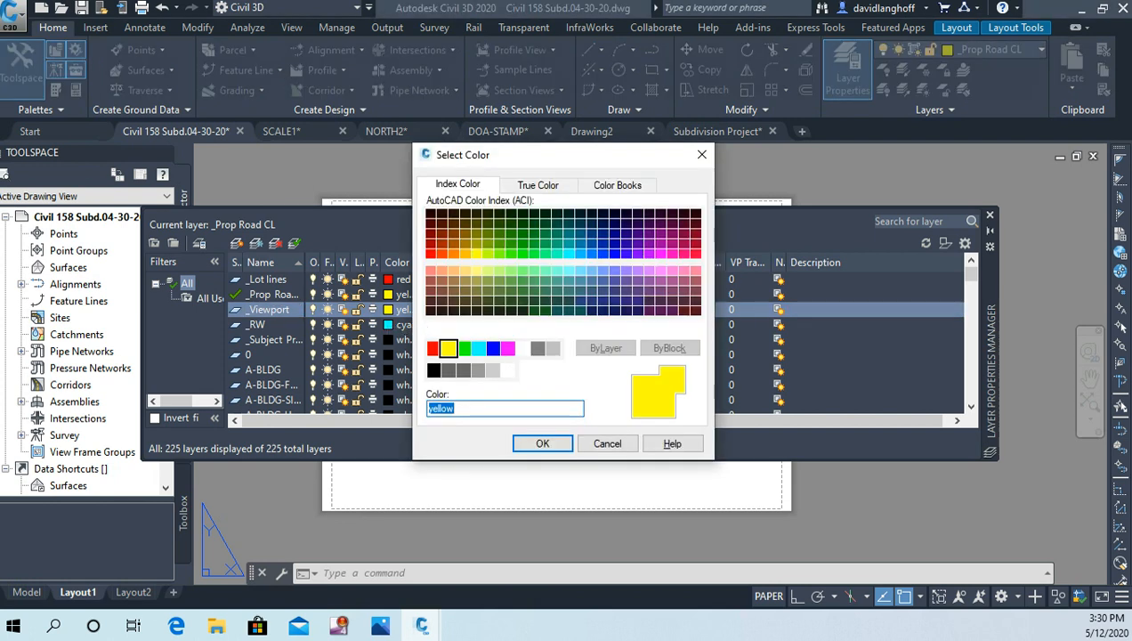
pyautogui.click(493, 348)
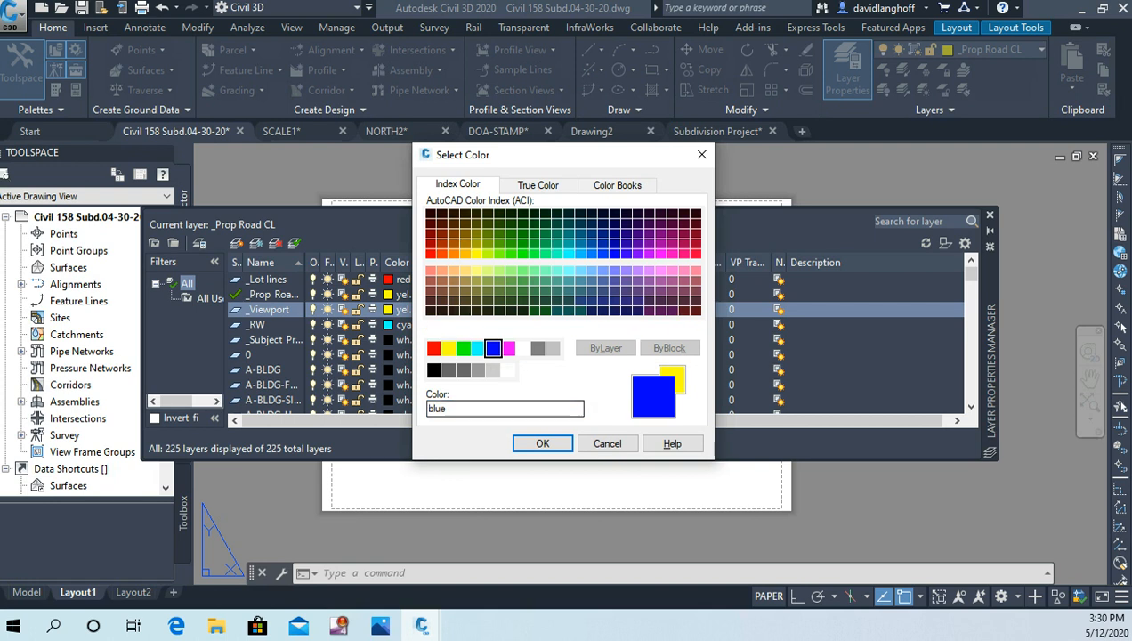
pyautogui.press('Return')
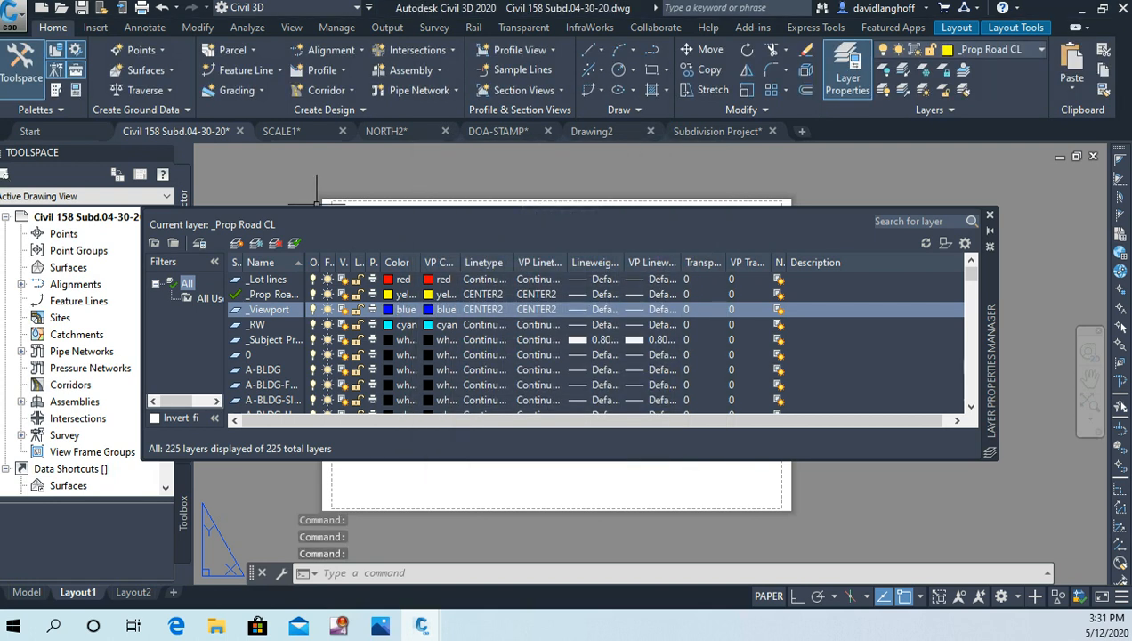
pyautogui.doubleClick(235, 309)
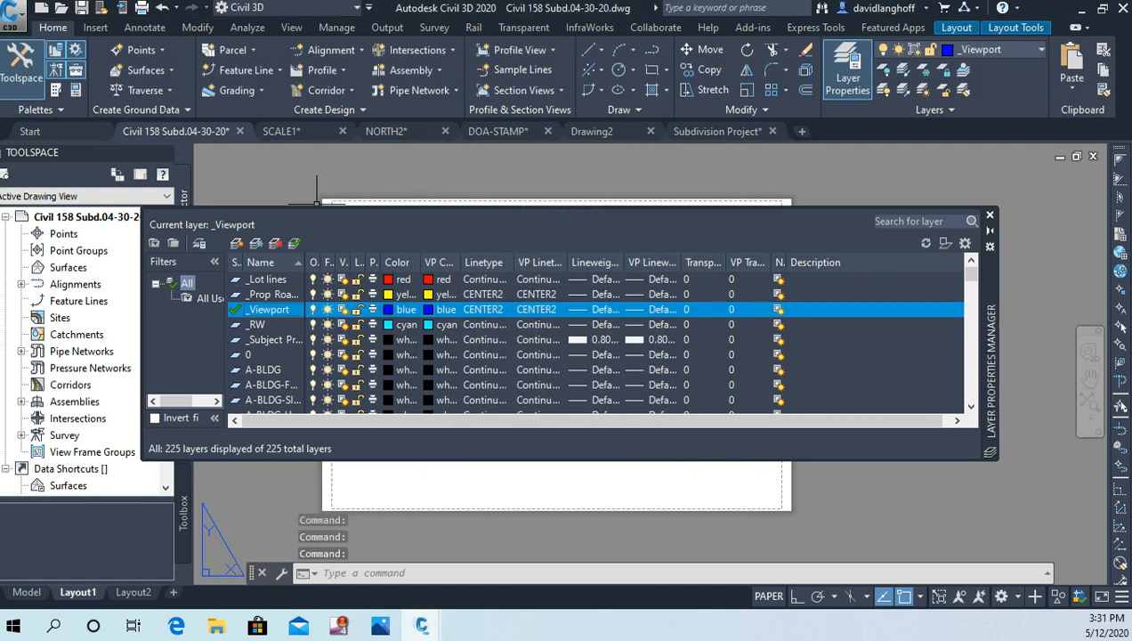
# - Create a rectangular viewport with MVIEW on the _Viewport layer, covering most of the sheet and leaving a wide strip free along its right side
pyautogui.click(989, 215)
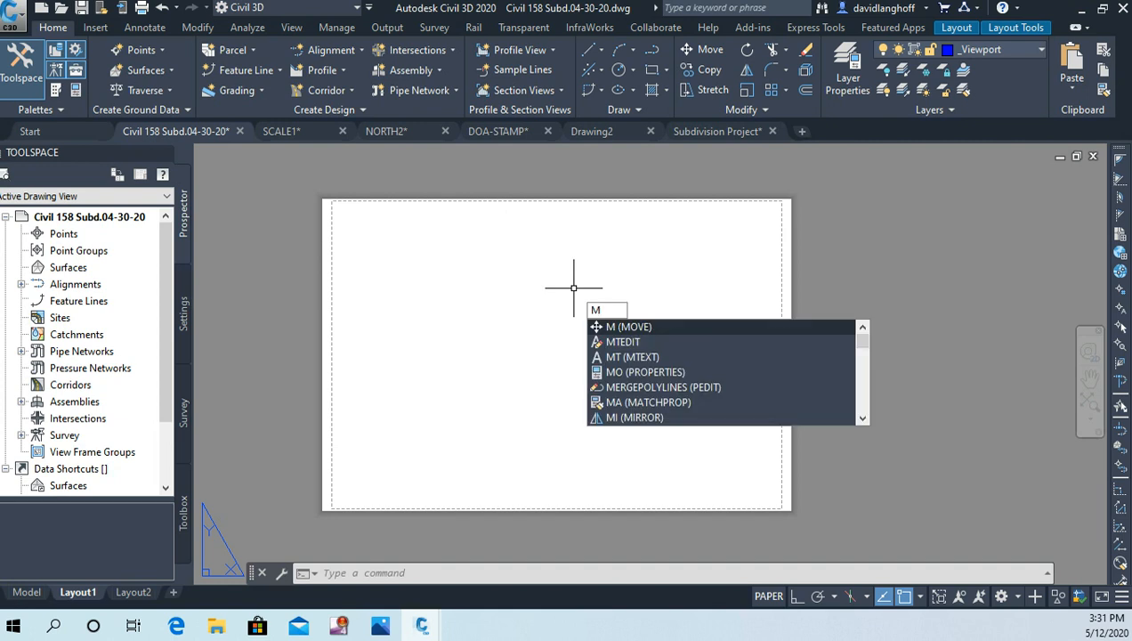
pyautogui.write('v')
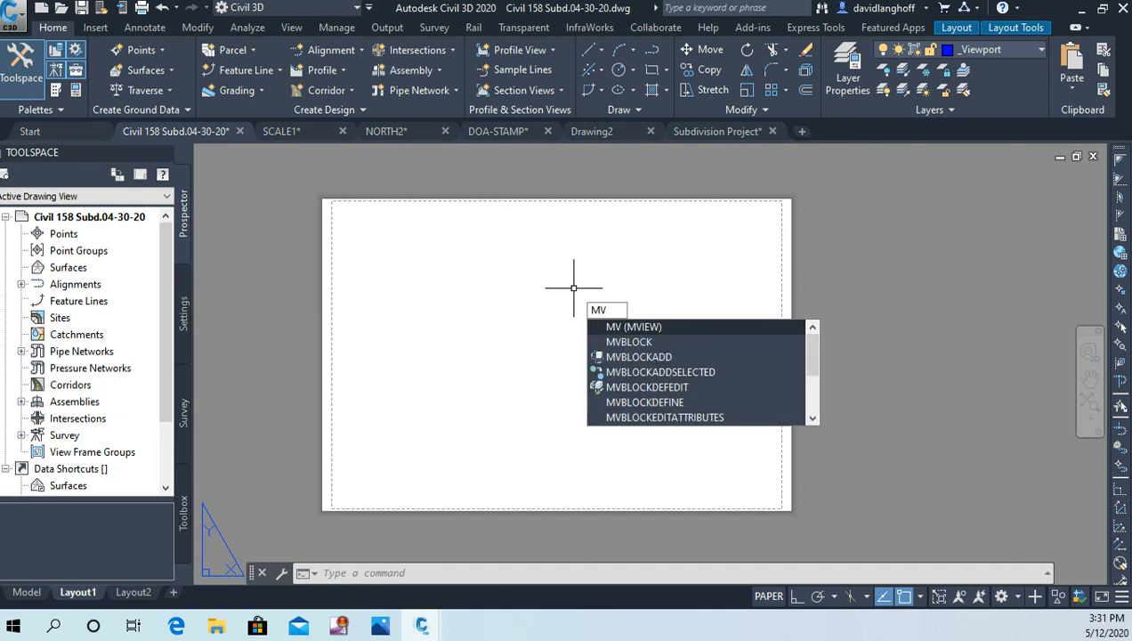
pyautogui.click(648, 326)
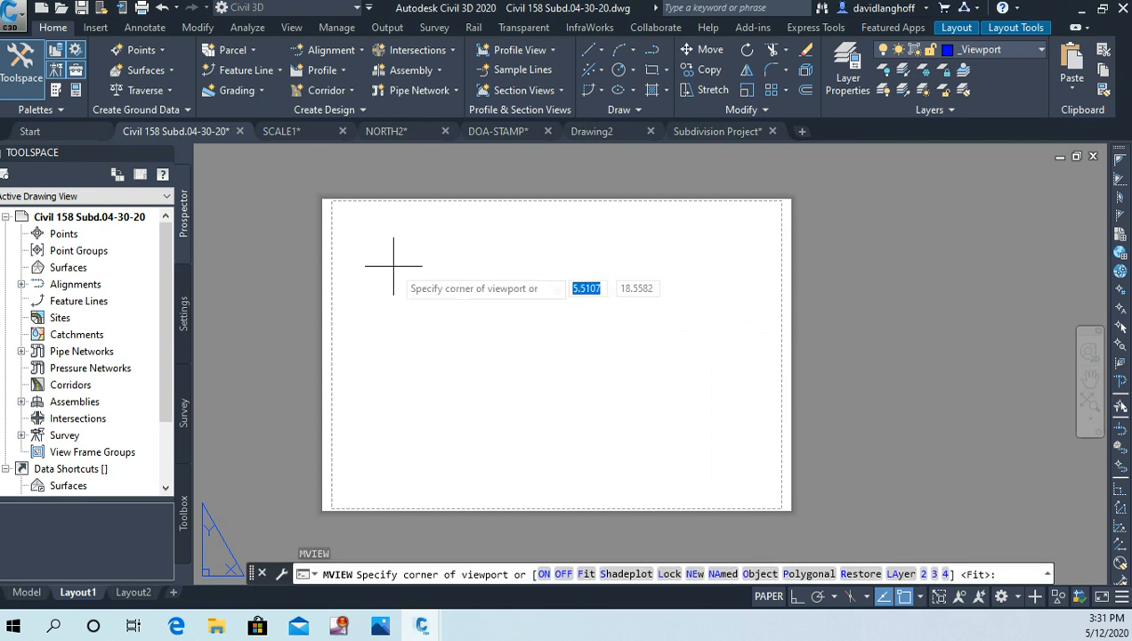
pyautogui.click(357, 233)
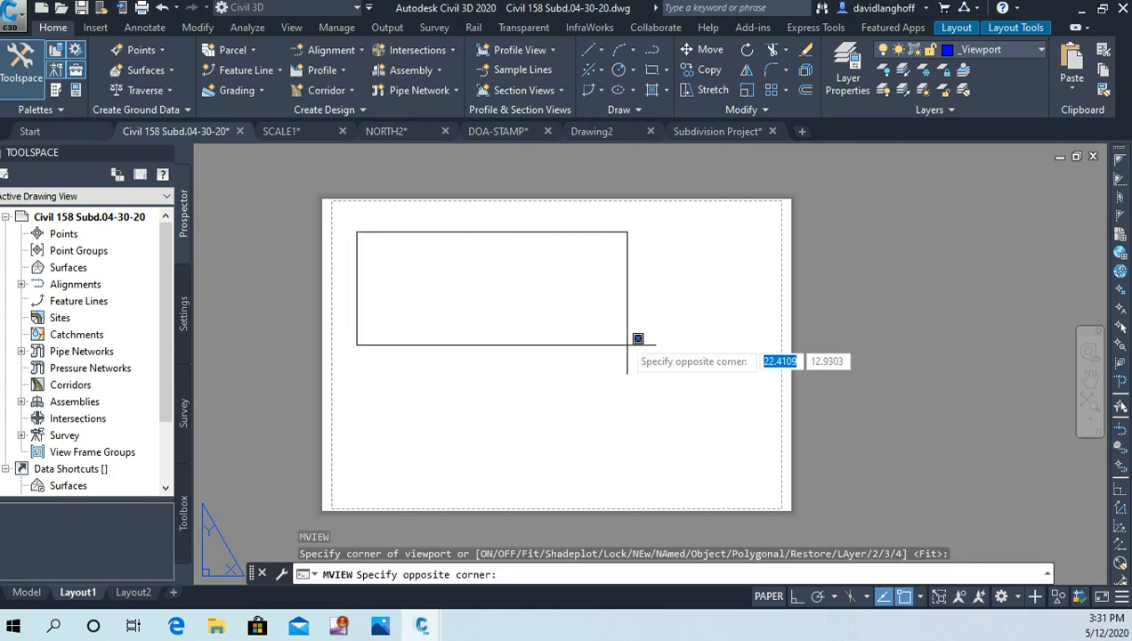
pyautogui.click(682, 495)
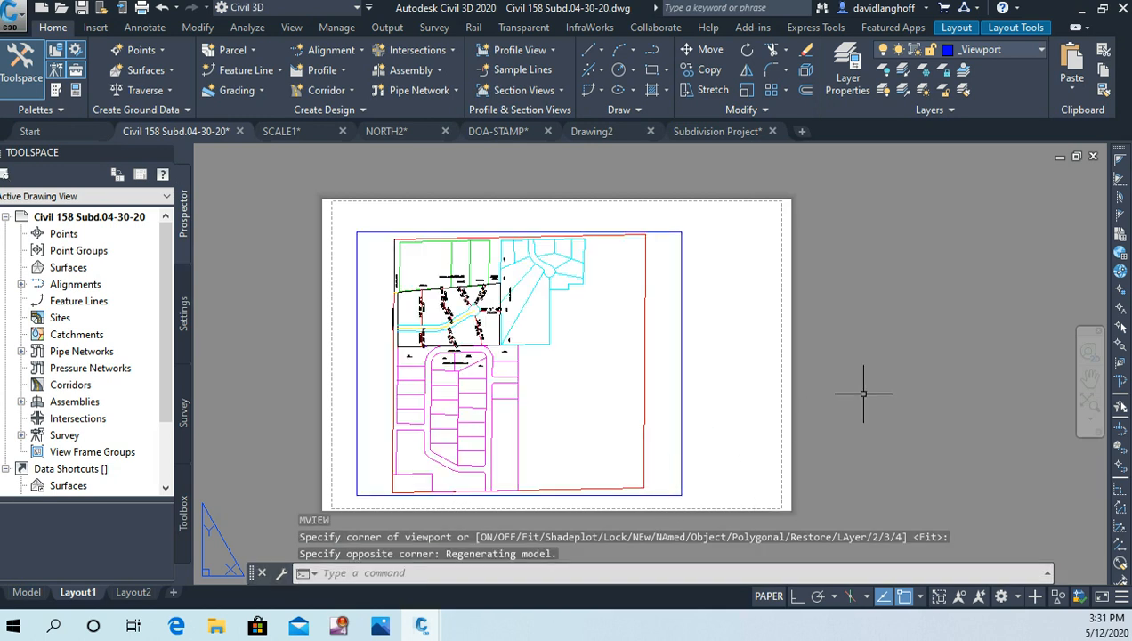
pyautogui.moveTo(555, 332); pyautogui.dragTo(569, 293, button='middle')
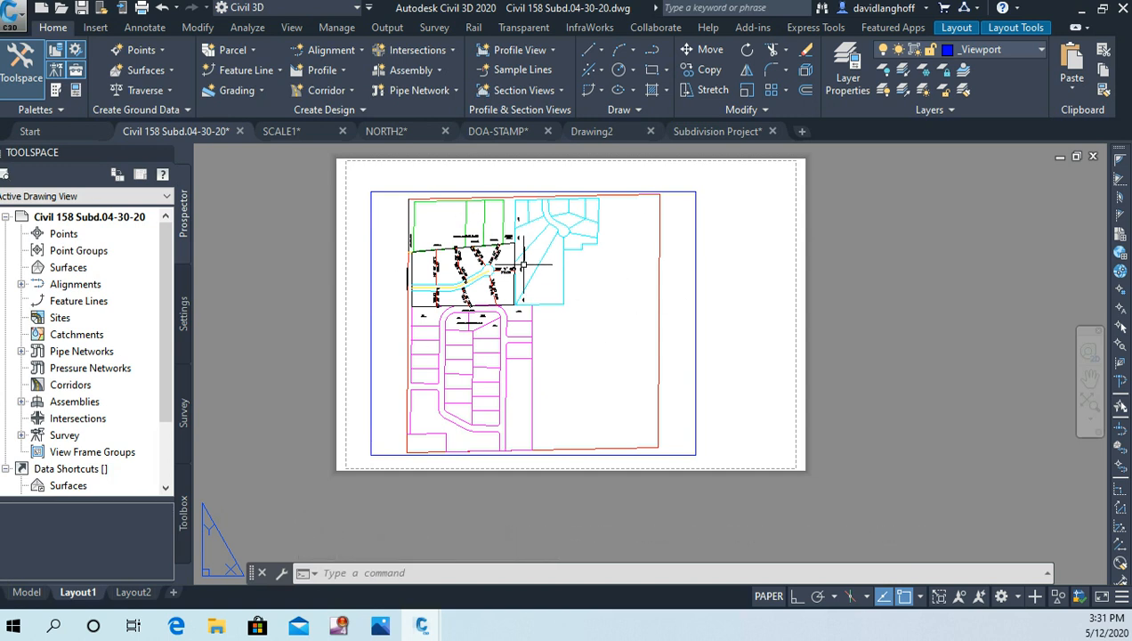
# - Activate the new viewport, frame the subdivision in it and set the viewport scale to 1" = 60'
pyautogui.doubleClick(516, 326)
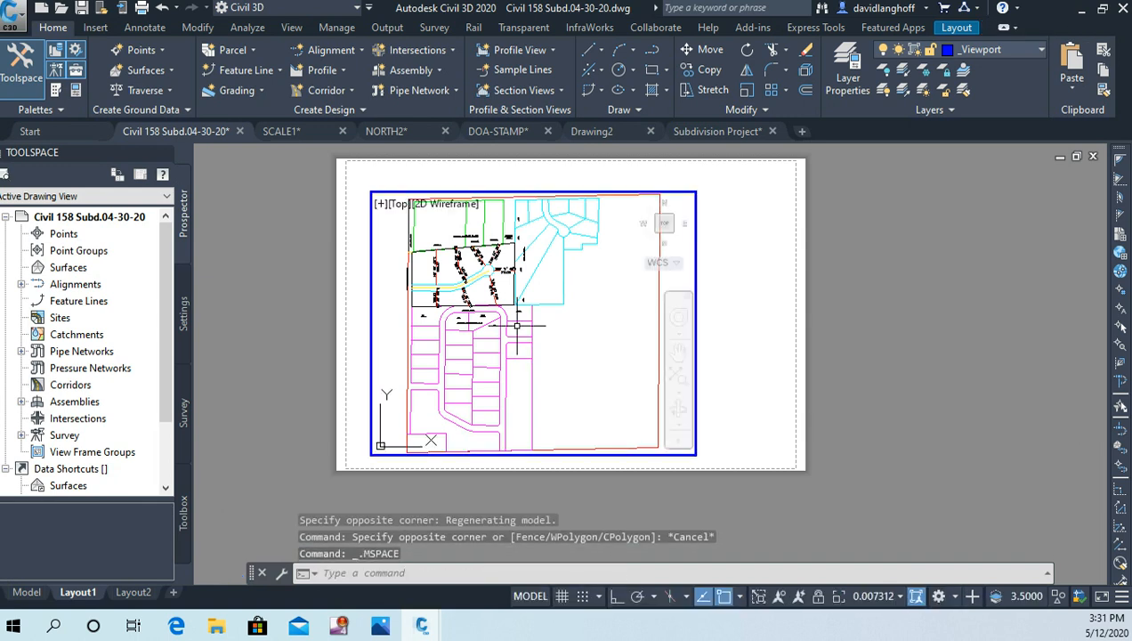
pyautogui.scroll(-2, 516, 325)
pyautogui.moveTo(489, 292)
pyautogui.mouseDown(button='middle')
pyautogui.moveTo(510, 331)
pyautogui.moveTo(569, 325)
pyautogui.moveTo(462, 307)
pyautogui.moveTo(523, 352)
pyautogui.moveTo(545, 326)
pyautogui.moveTo(523, 332)
pyautogui.moveTo(523, 322)
pyautogui.moveTo(553, 338)
pyautogui.moveTo(539, 317)
pyautogui.mouseUp(button='middle')
pyautogui.scroll(4, 524, 331)
pyautogui.scroll(2, 549, 335)
pyautogui.scroll(-2, 548, 335)
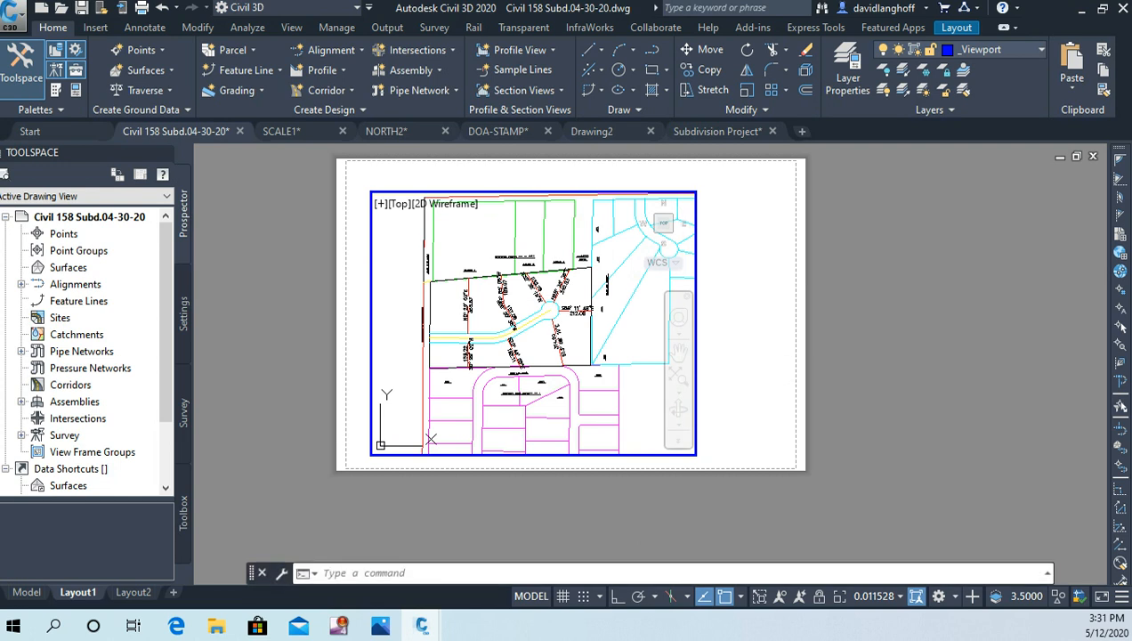
pyautogui.click(874, 595)
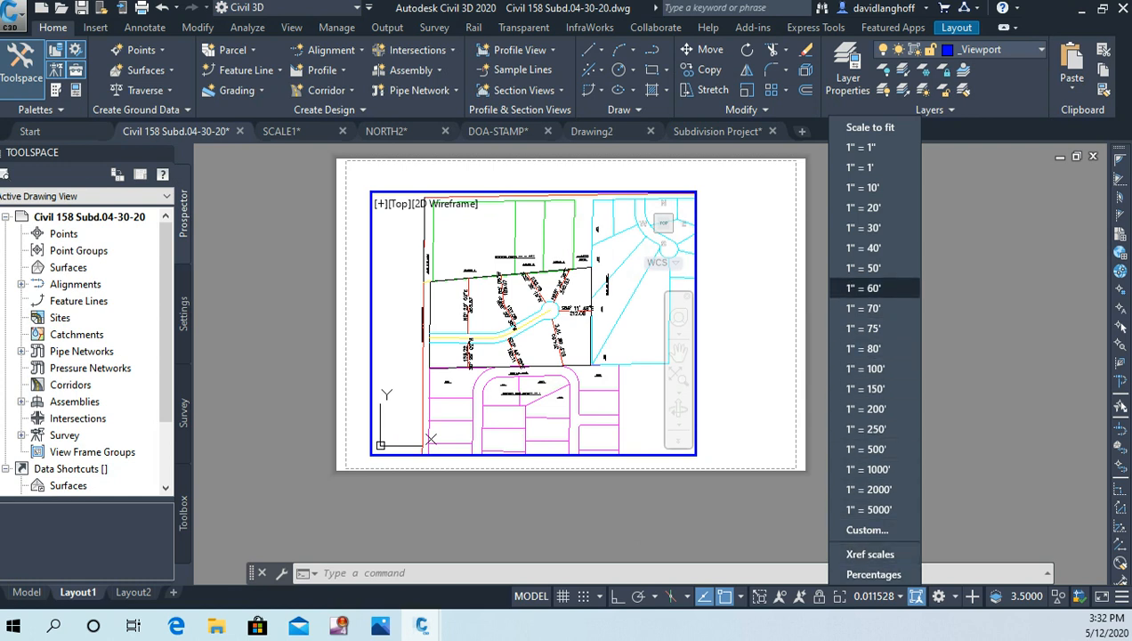
pyautogui.click(862, 287)
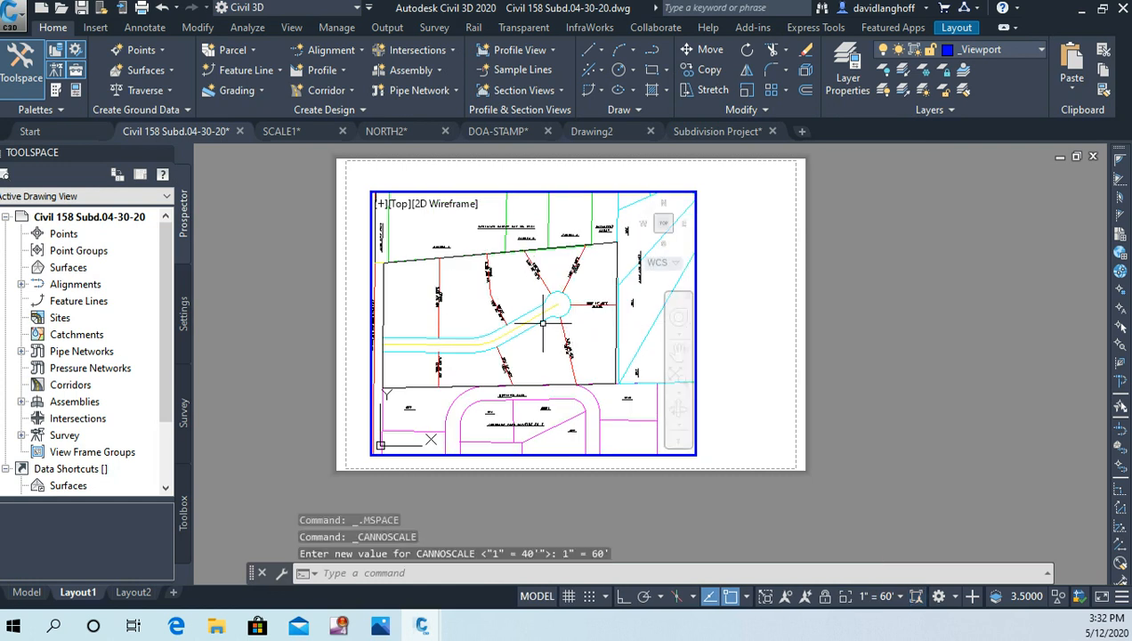
# - Try panning and zooming in on the lots inside the viewport, and undo those view changes
pyautogui.moveTo(541, 326); pyautogui.dragTo(555, 340, button='middle')
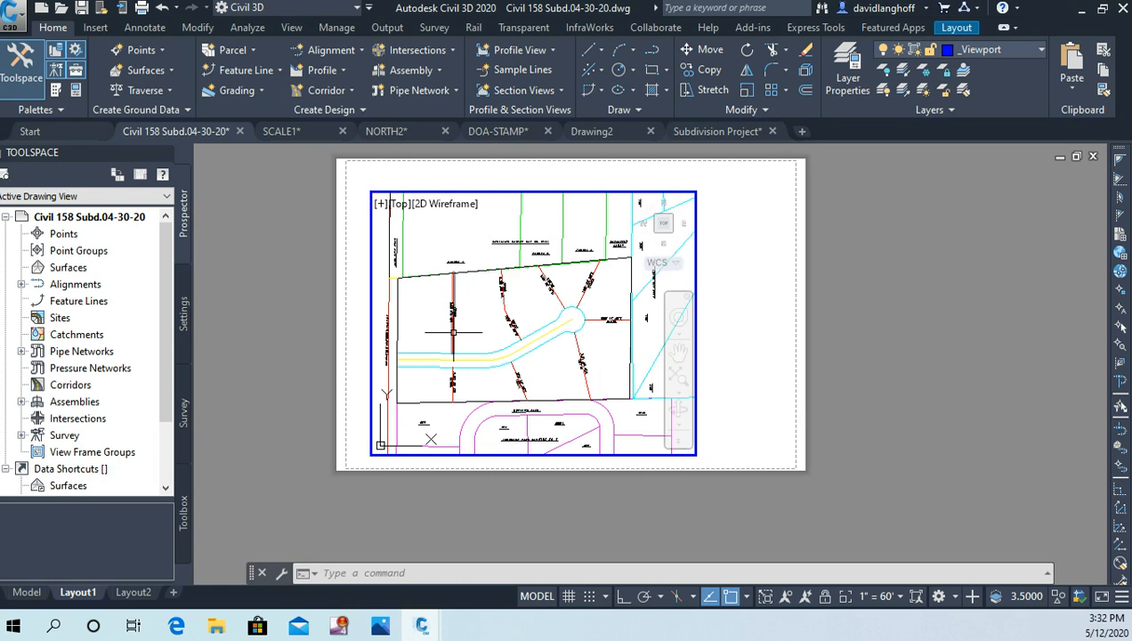
pyautogui.moveTo(453, 332); pyautogui.dragTo(469, 341)
pyautogui.moveTo(469, 341)
pyautogui.mouseDown(button='middle')
pyautogui.moveTo(495, 339)
pyautogui.moveTo(476, 331)
pyautogui.moveTo(484, 349)
pyautogui.mouseUp(button='middle')
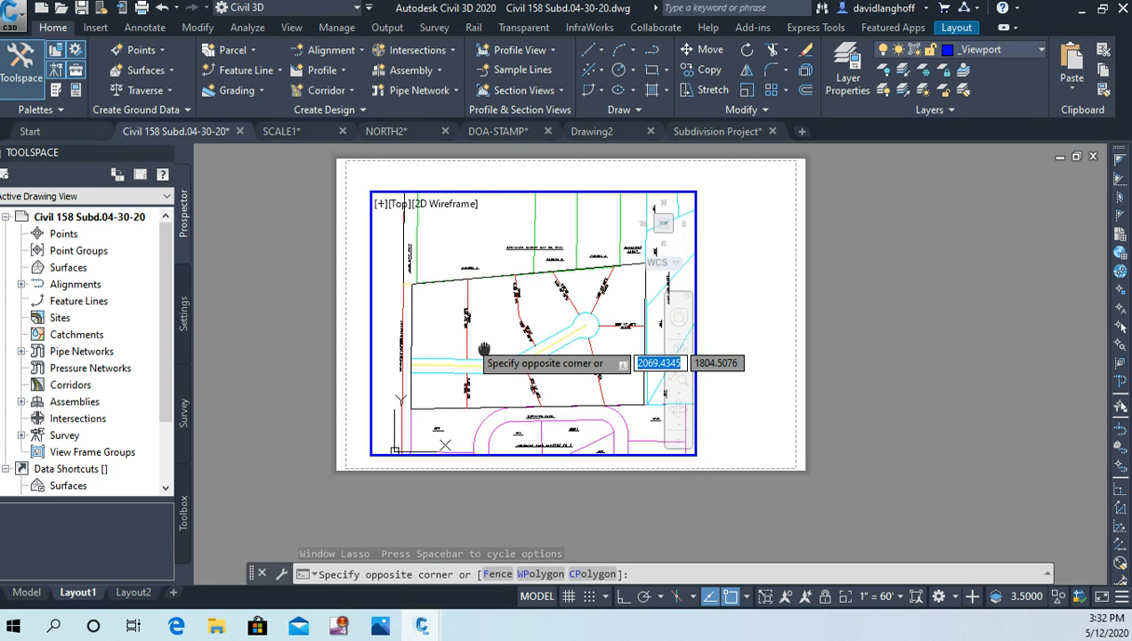
pyautogui.scroll(3, 484, 349)
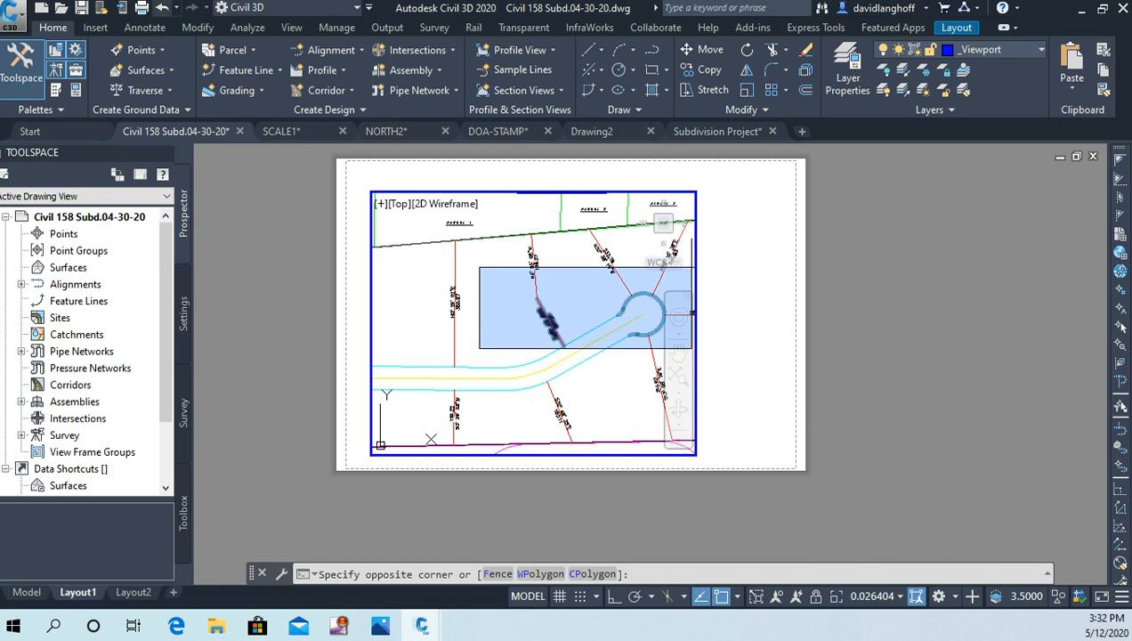
pyautogui.hotkey('ctrl', 'z')
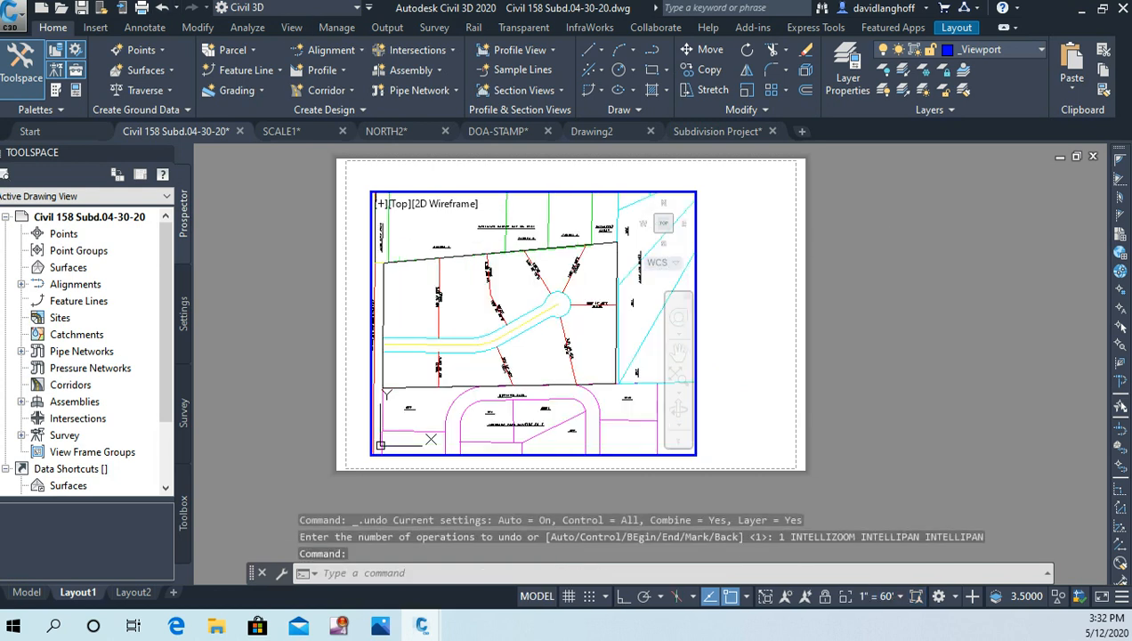
# - Set the viewport scale to 1" = 60' again and position the whole subdivision boundary within the viewport
pyautogui.moveTo(467, 345); pyautogui.dragTo(487, 366, button='middle')
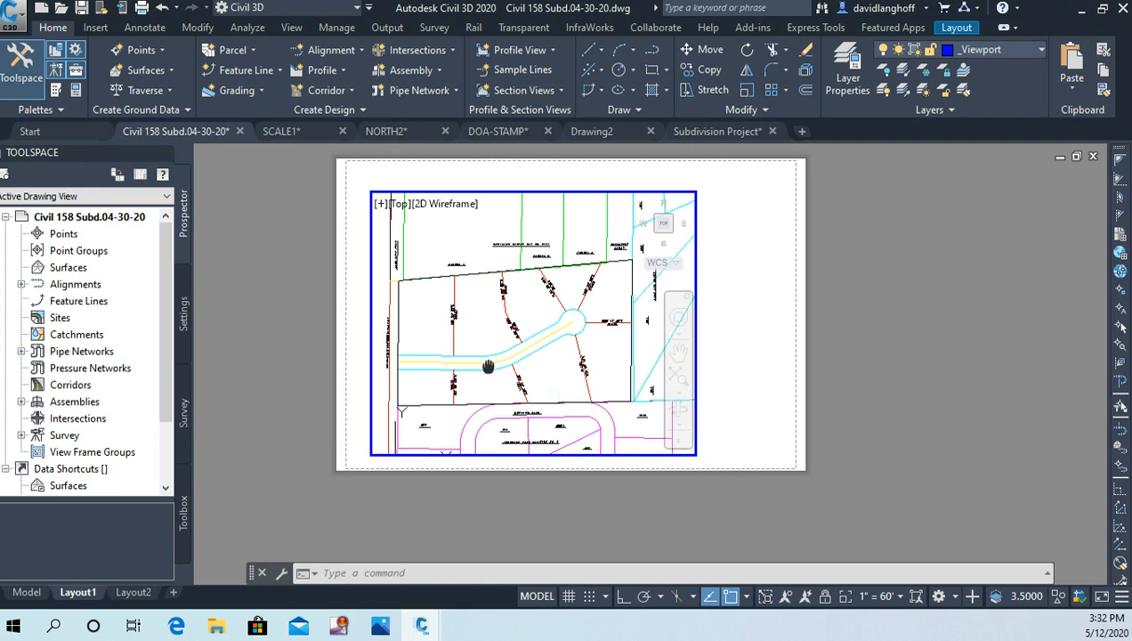
pyautogui.scroll(2, 488, 366)
pyautogui.scroll(-2, 592, 342)
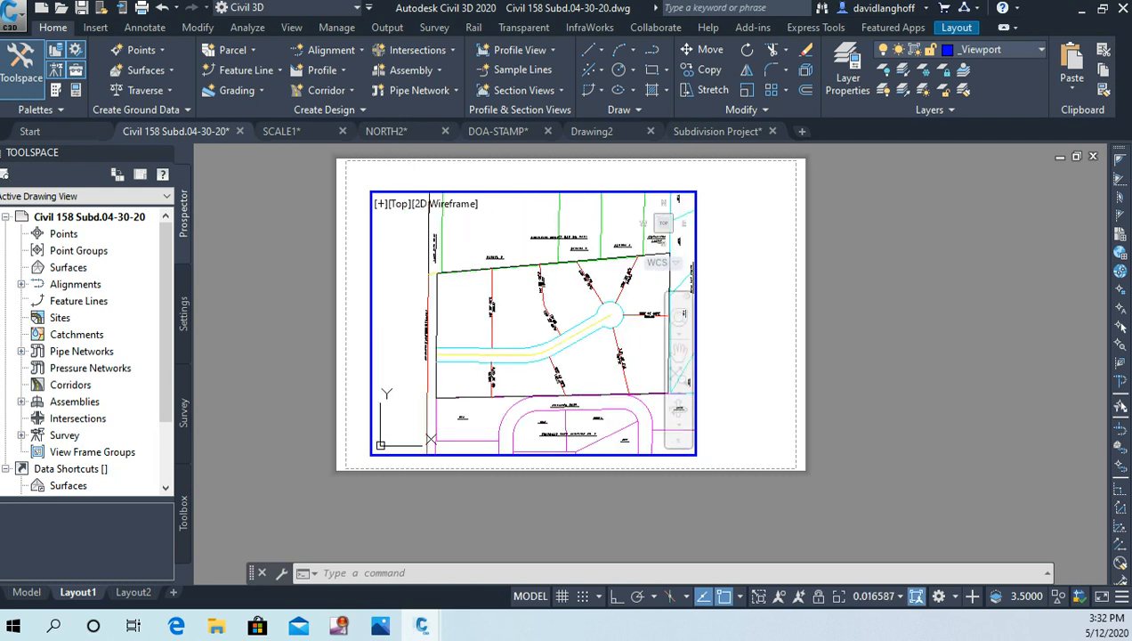
pyautogui.scroll(-2, 582, 366)
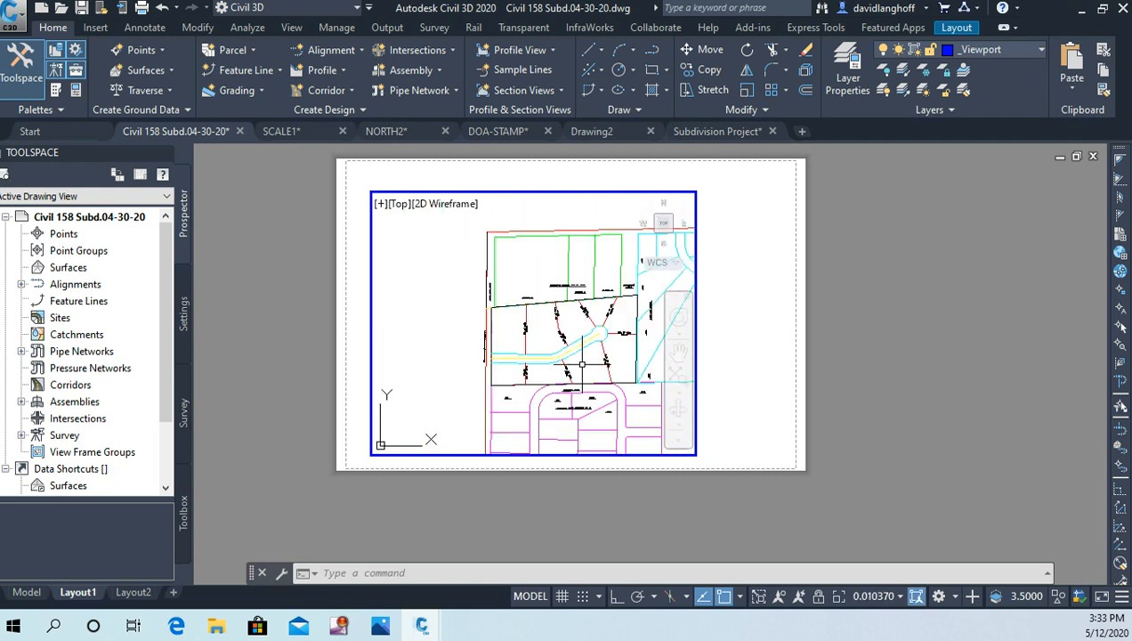
pyautogui.click(877, 596)
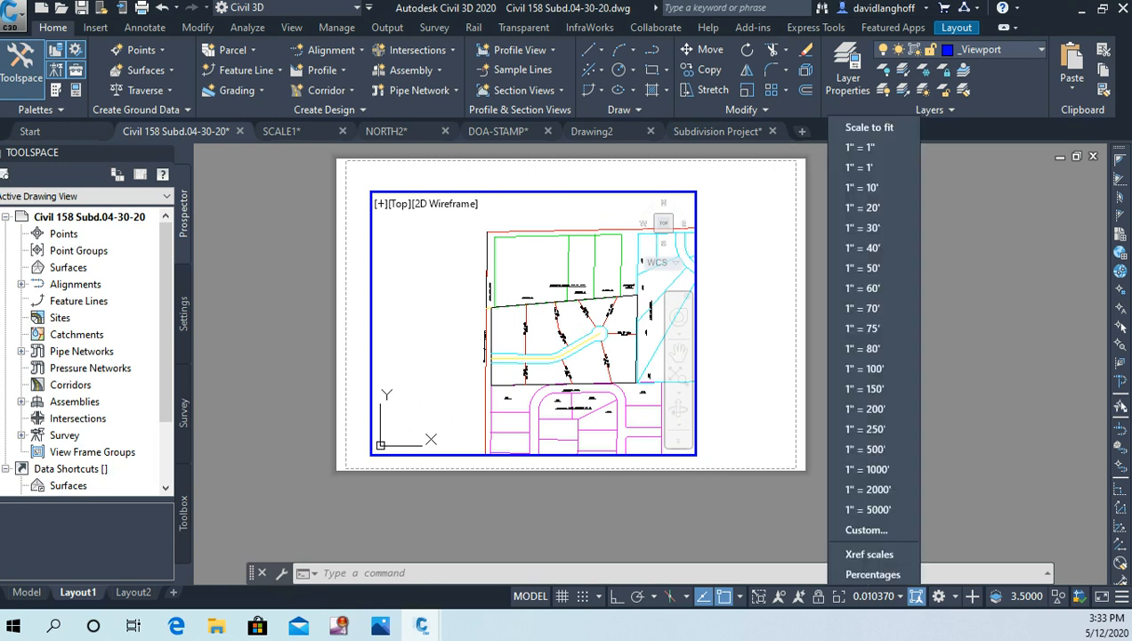
pyautogui.click(861, 288)
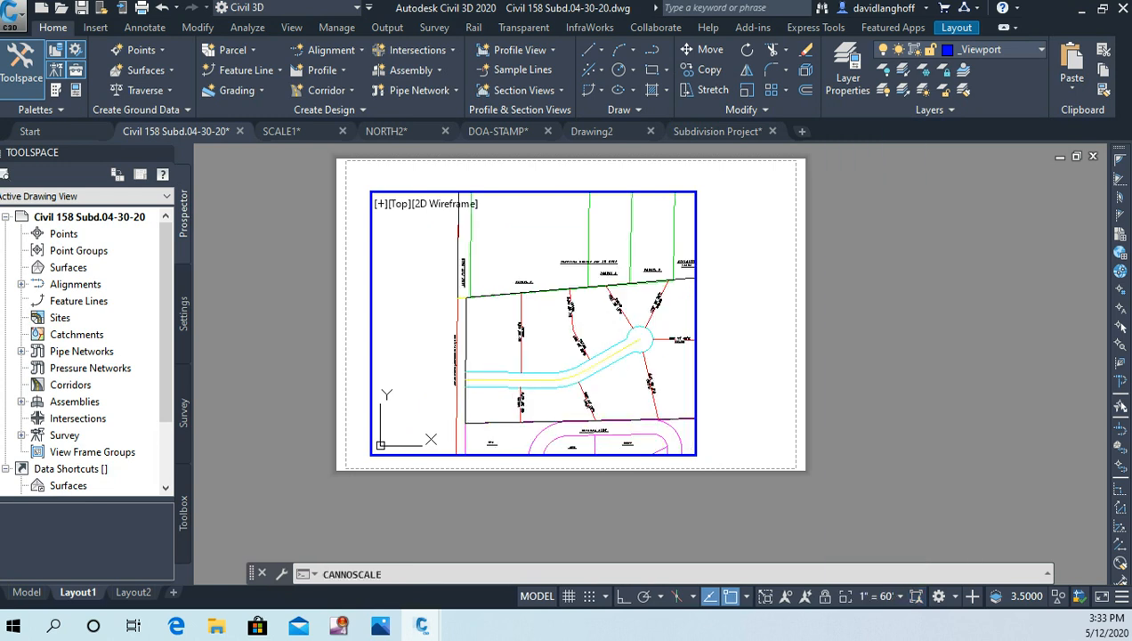
pyautogui.moveTo(608, 345); pyautogui.dragTo(529, 357, button='middle')
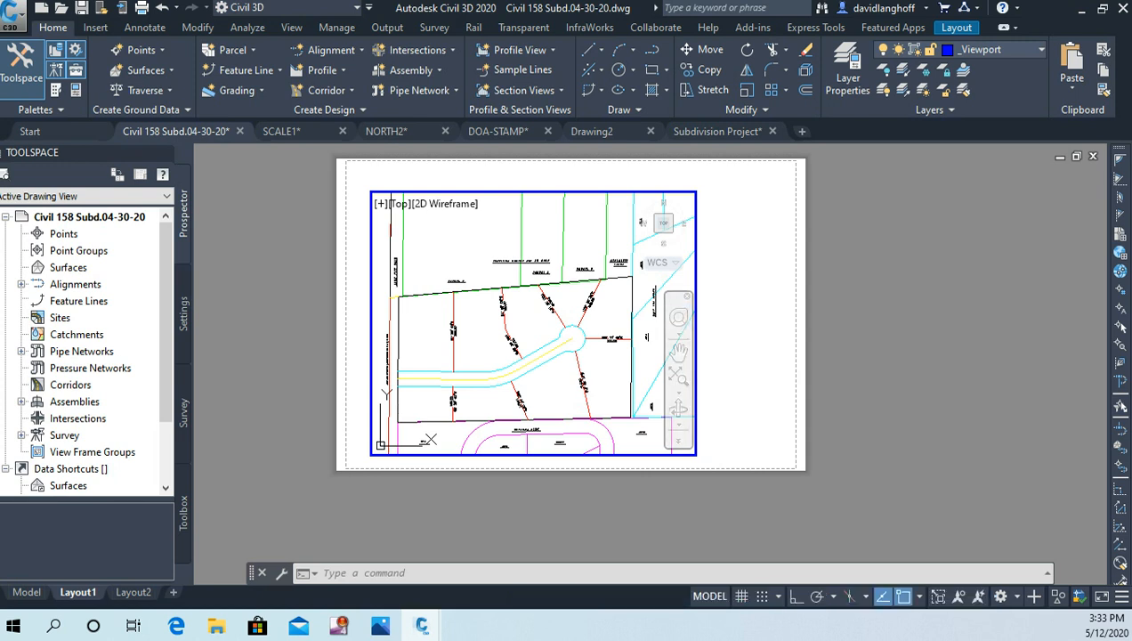
# - Return to paper space and stretch the viewport's upper-right corner down and slightly inward, closer to the subdivision's northern boundary
pyautogui.doubleClick(726, 308)
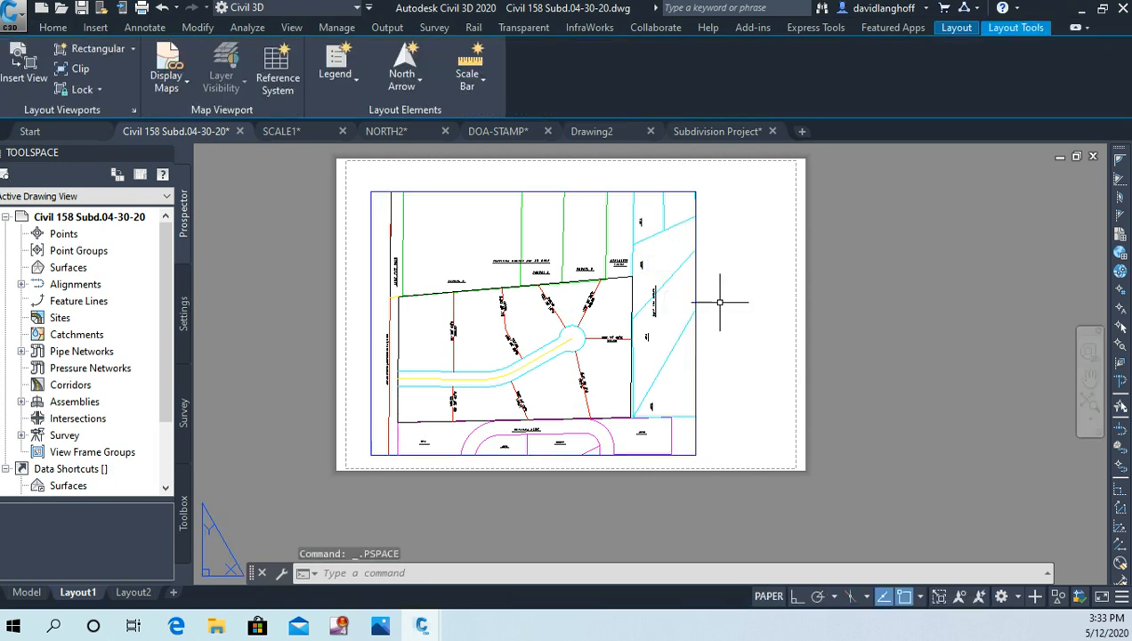
pyautogui.click(696, 192)
pyautogui.click(696, 192)
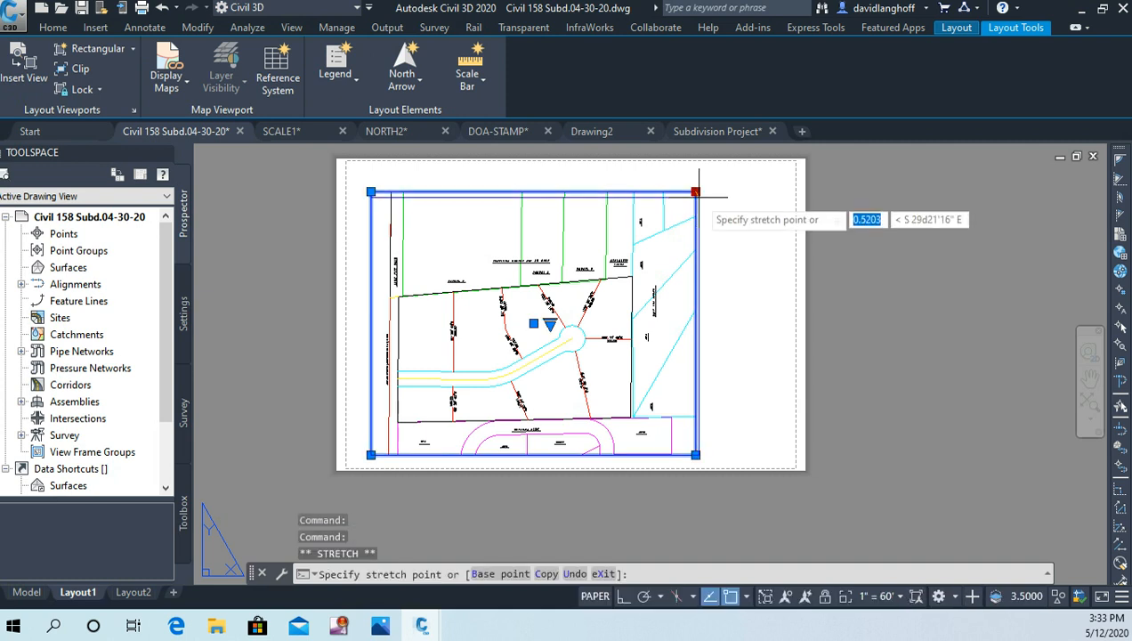
pyautogui.click(691, 244)
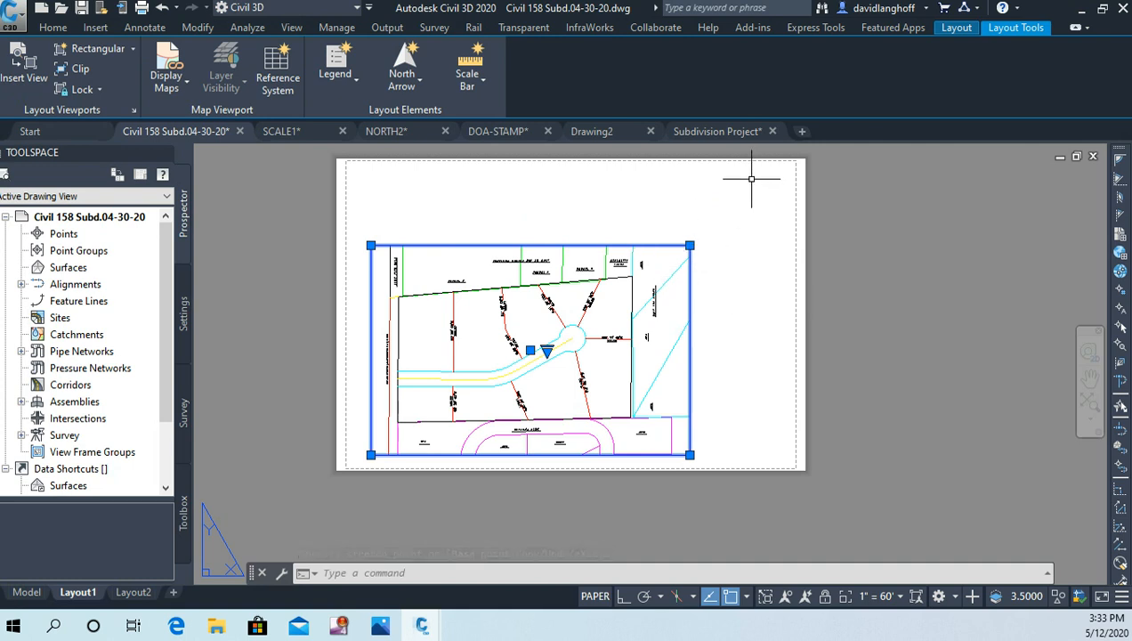
pyautogui.press('Escape')
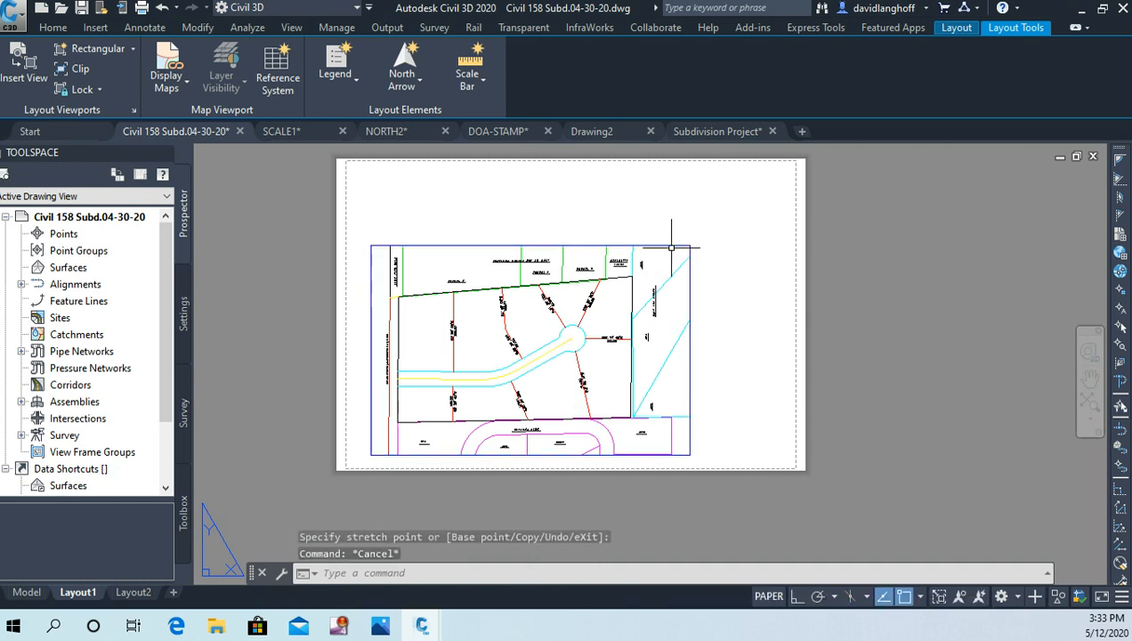
# - Move the viewport up and to the right so it sits near the middle of the sheet
pyautogui.click(673, 245)
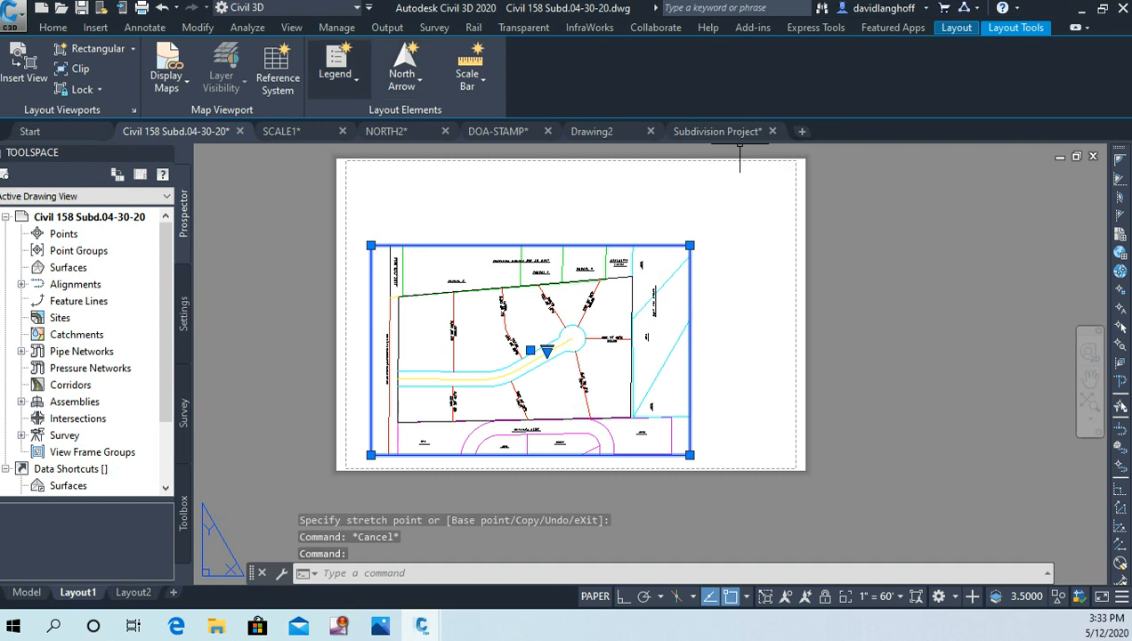
pyautogui.click(54, 28)
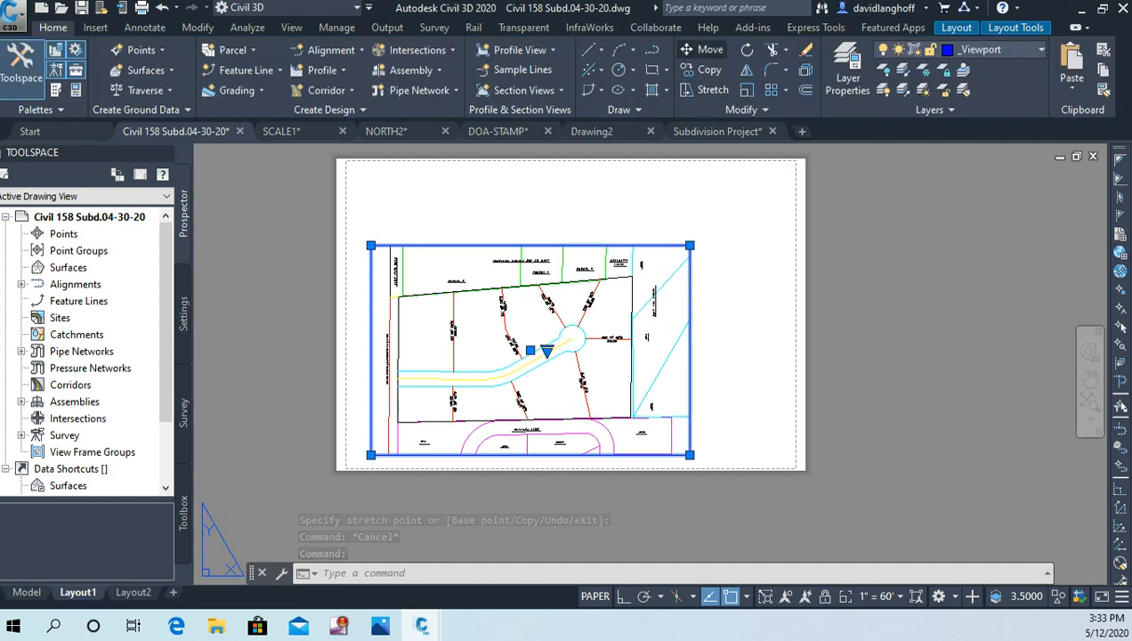
pyautogui.click(703, 50)
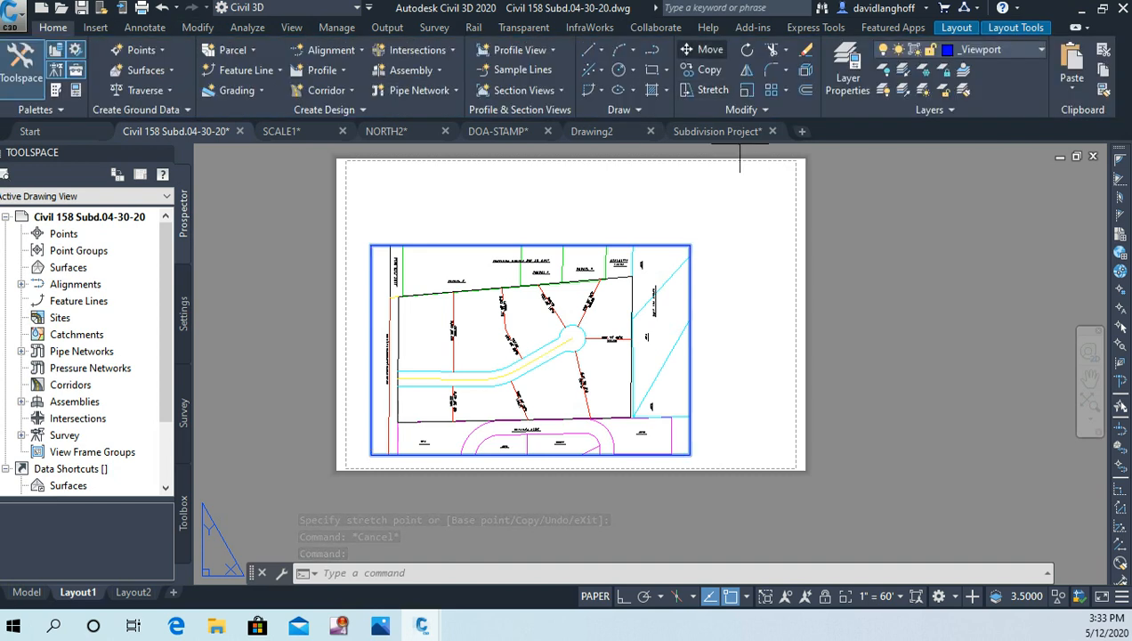
pyautogui.click(718, 338)
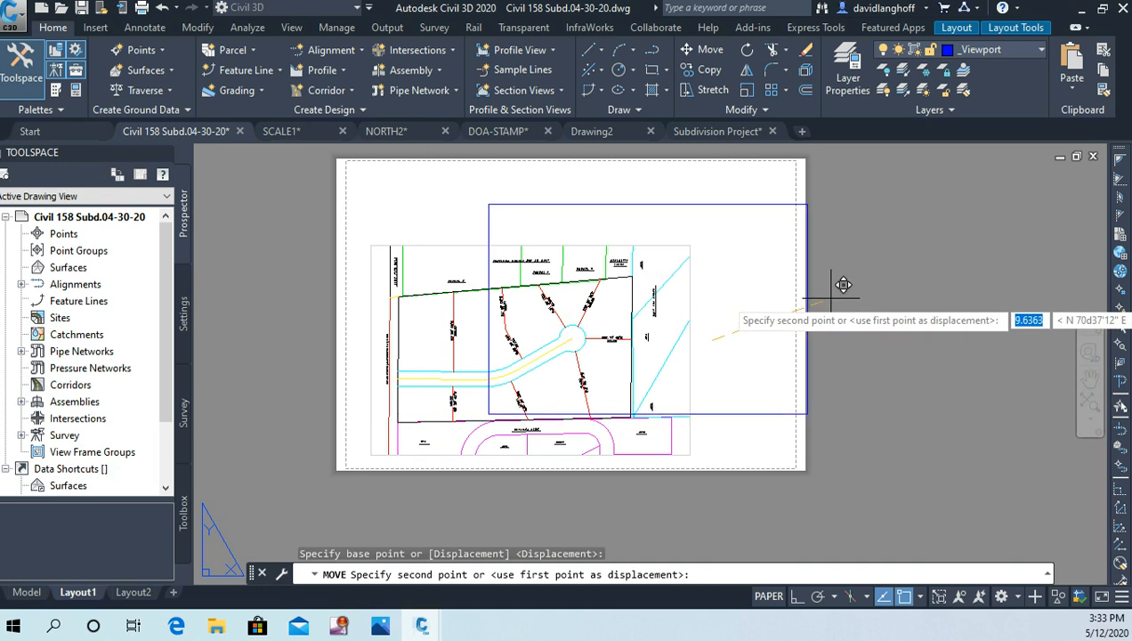
pyautogui.click(788, 283)
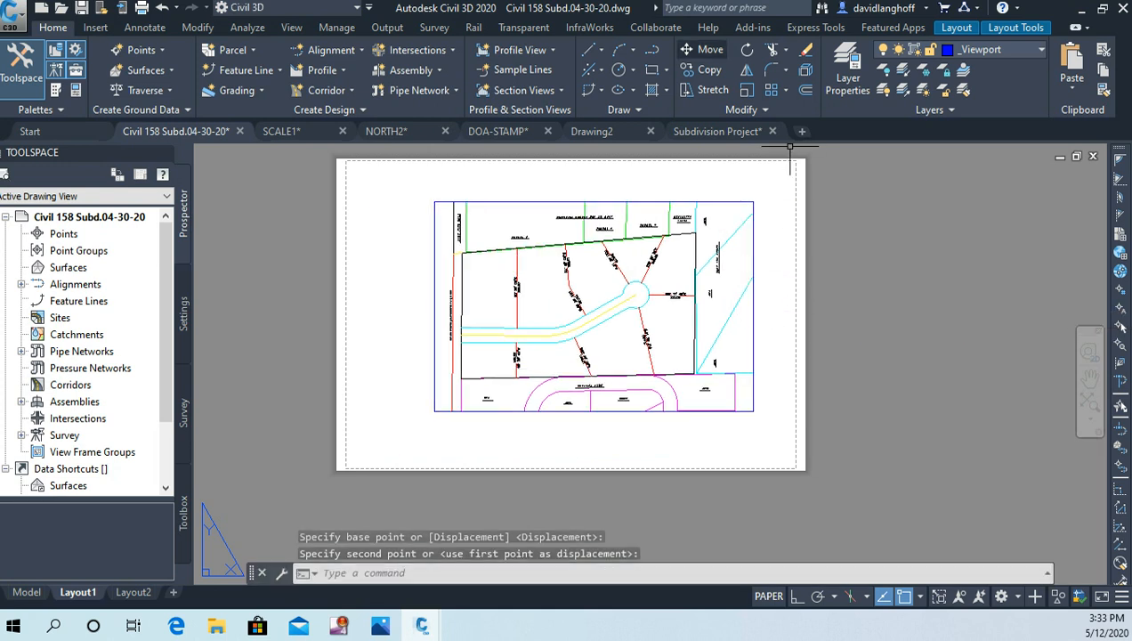
pyautogui.click(703, 48)
pyautogui.click(763, 250)
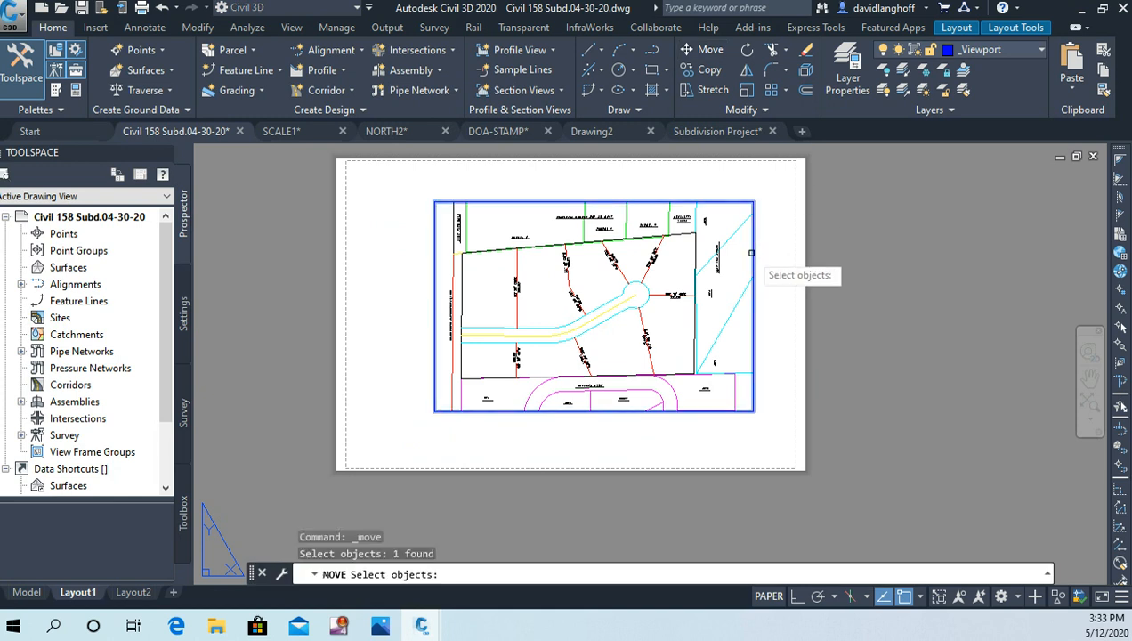
pyautogui.press('Return')
pyautogui.click(764, 250)
pyautogui.press('Escape')
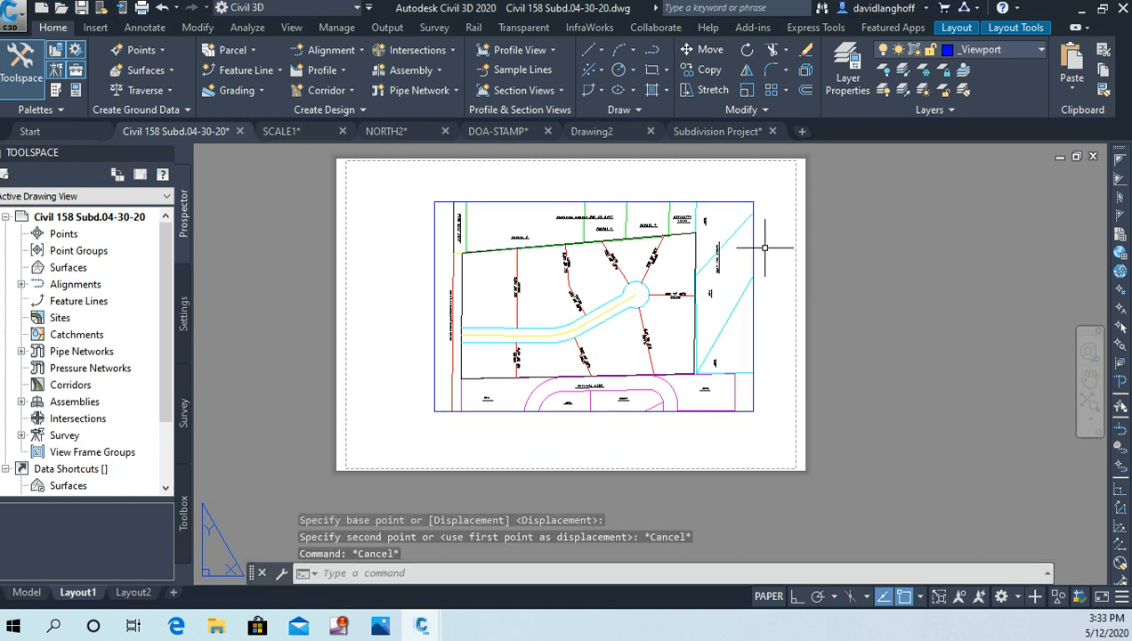
# - Move the viewport down and to the left into the lower-left part of the sheet
pyautogui.click(758, 245)
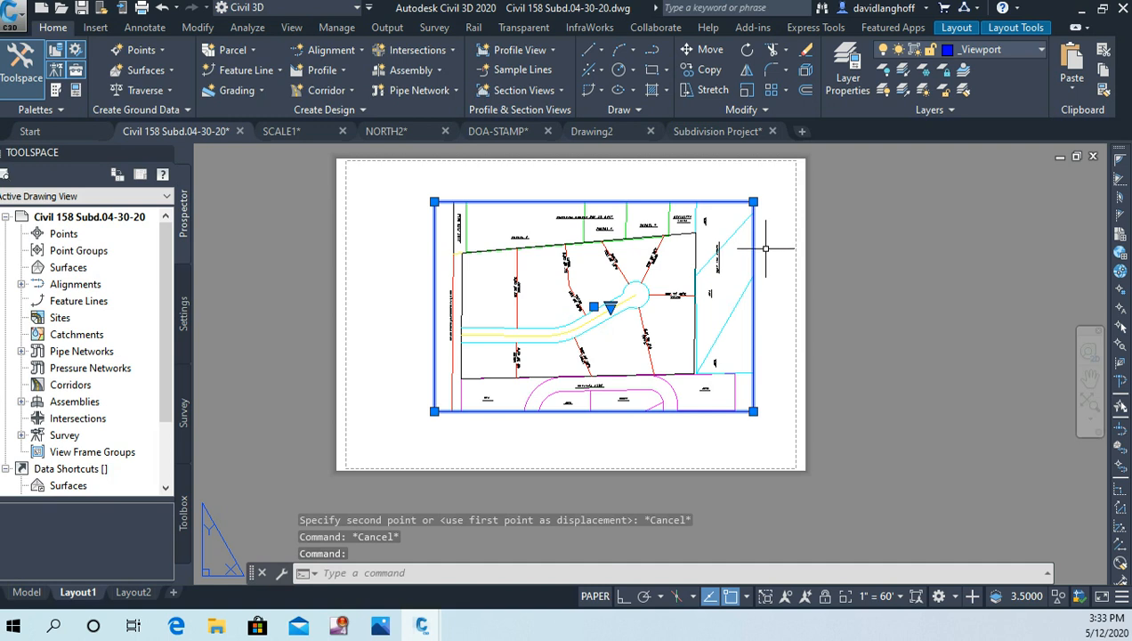
pyautogui.moveTo(757, 254)
pyautogui.mouseDown()
pyautogui.moveTo(754, 211)
pyautogui.moveTo(753, 224)
pyautogui.mouseUp()
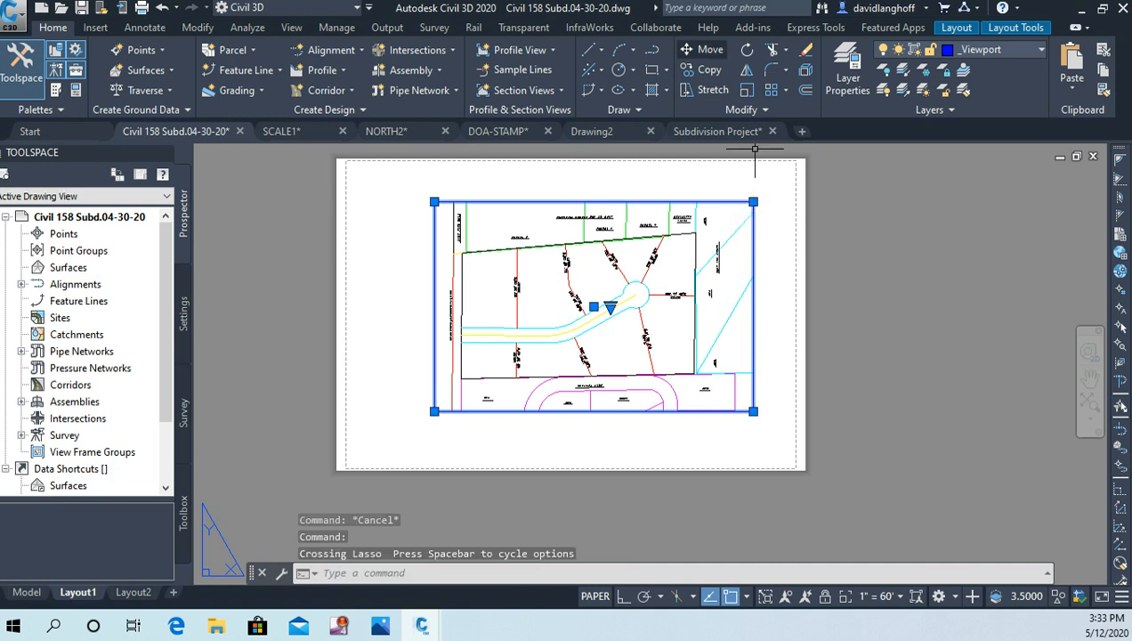
pyautogui.click(705, 50)
pyautogui.click(786, 250)
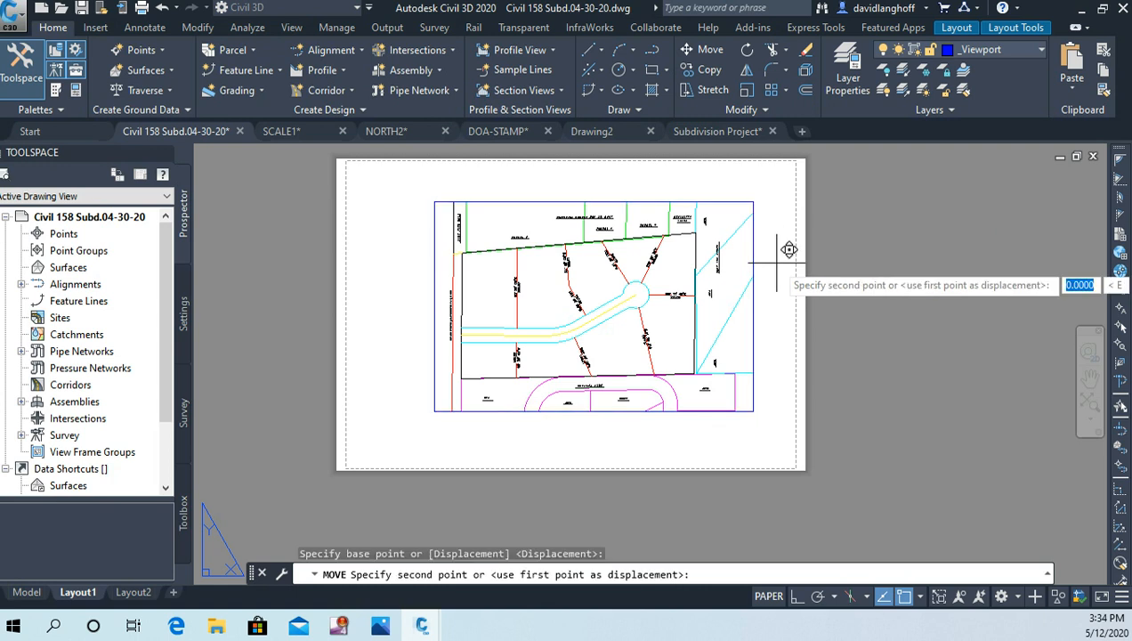
pyautogui.click(714, 288)
pyautogui.press('Escape')
pyautogui.press('Escape')
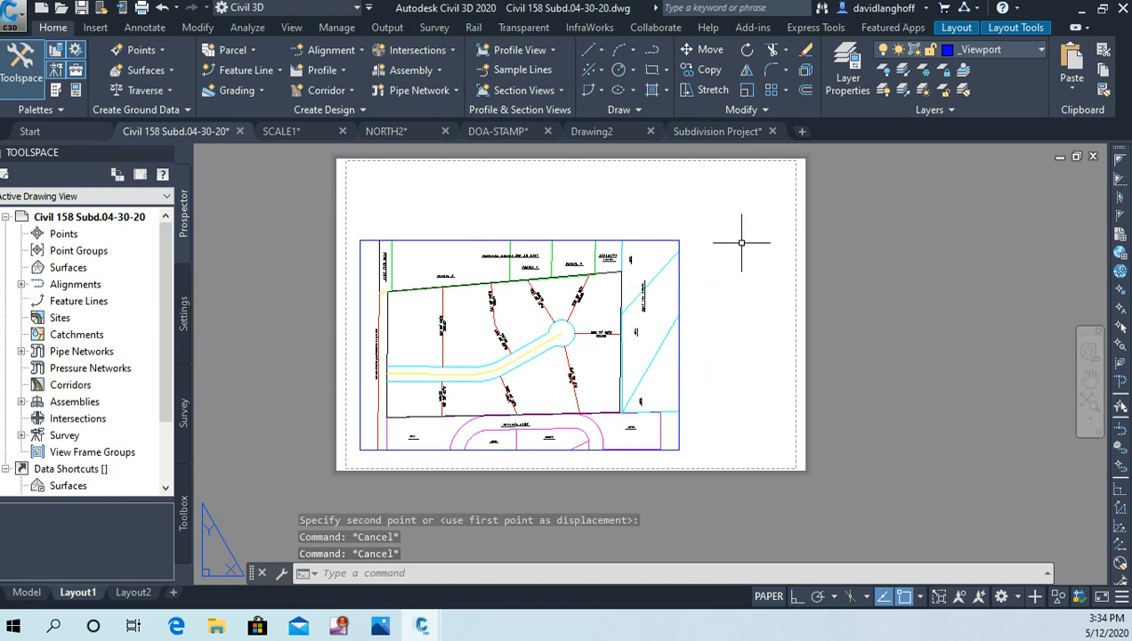
# - Stretch the viewport's upper-right corner slightly upward to show more of the parcels north of the subdivision, and deselect the viewport
pyautogui.click(564, 240)
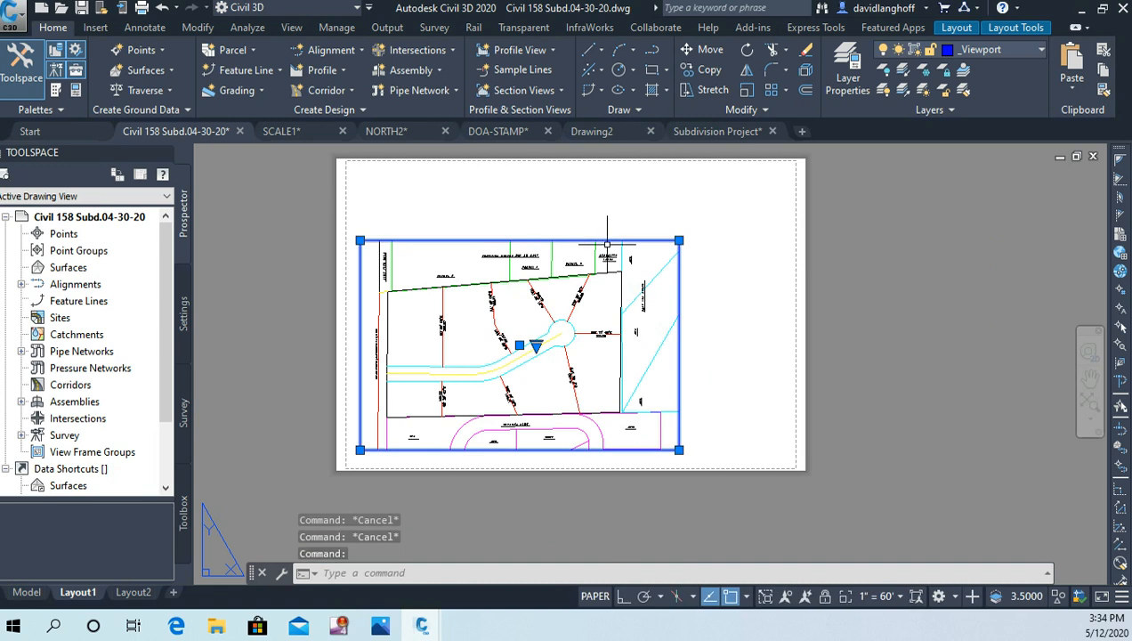
pyautogui.click(679, 240)
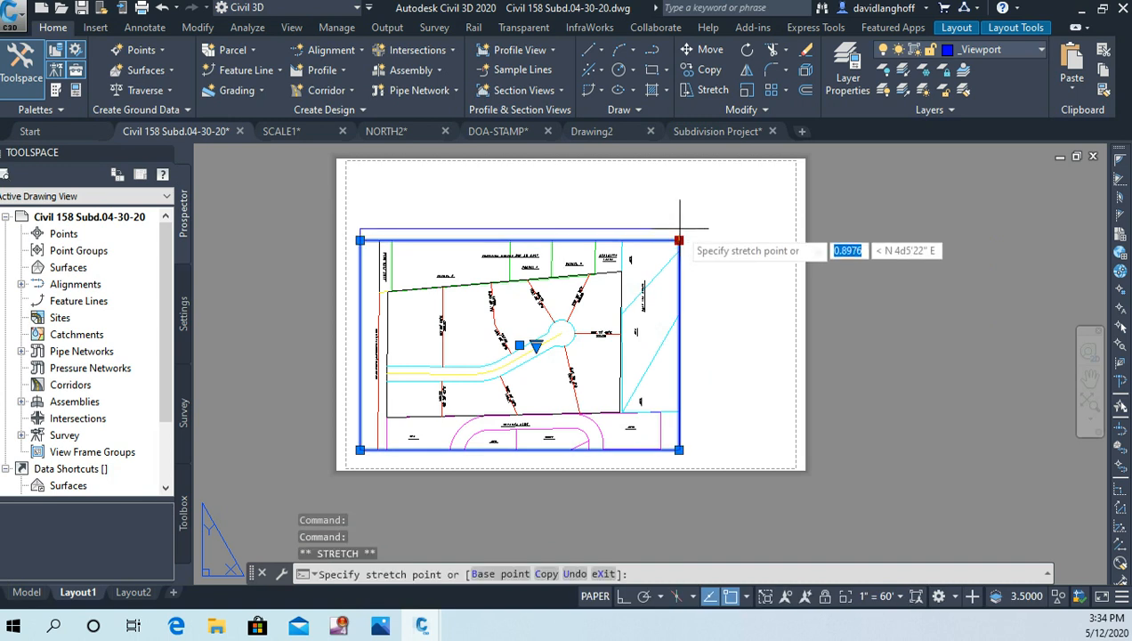
pyautogui.click(680, 228)
pyautogui.click(680, 229)
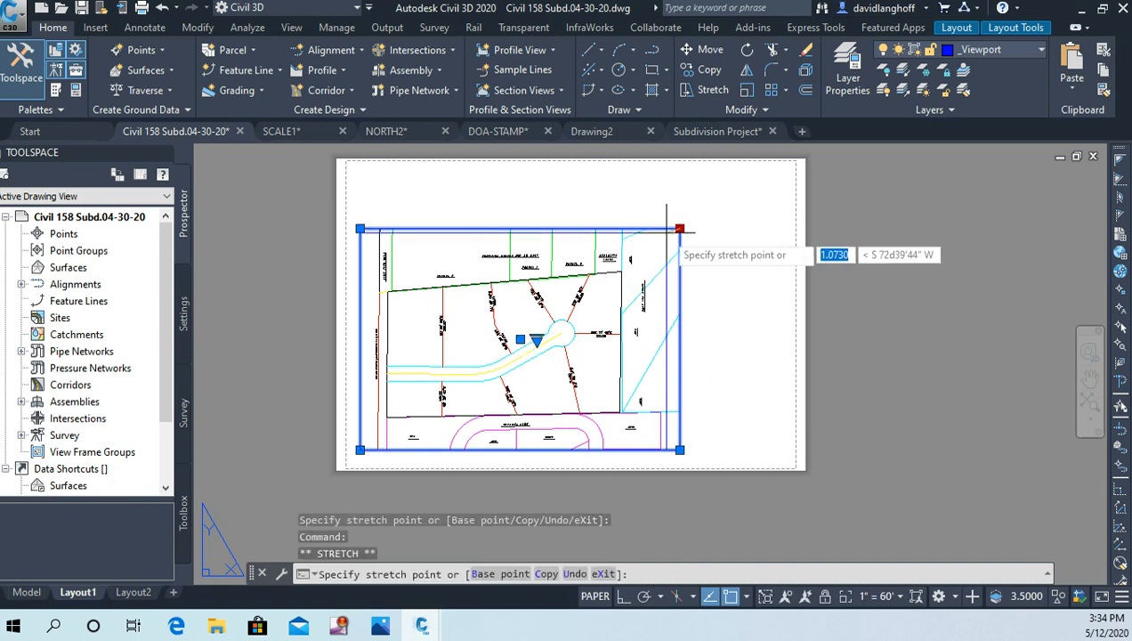
pyautogui.click(694, 227)
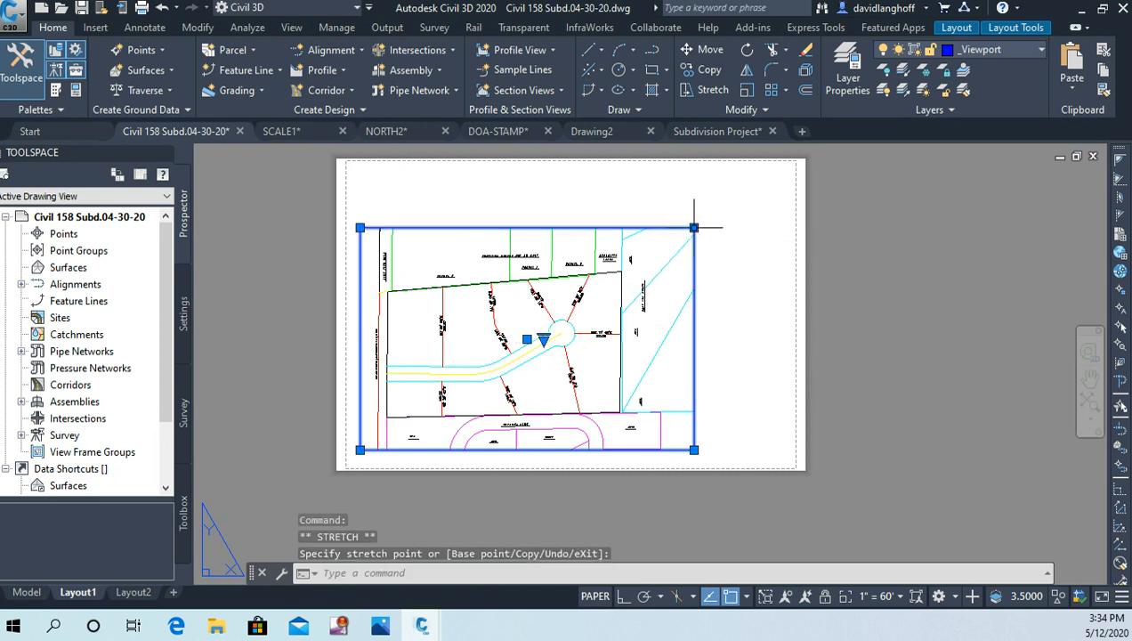
pyautogui.click(694, 228)
pyautogui.click(676, 226)
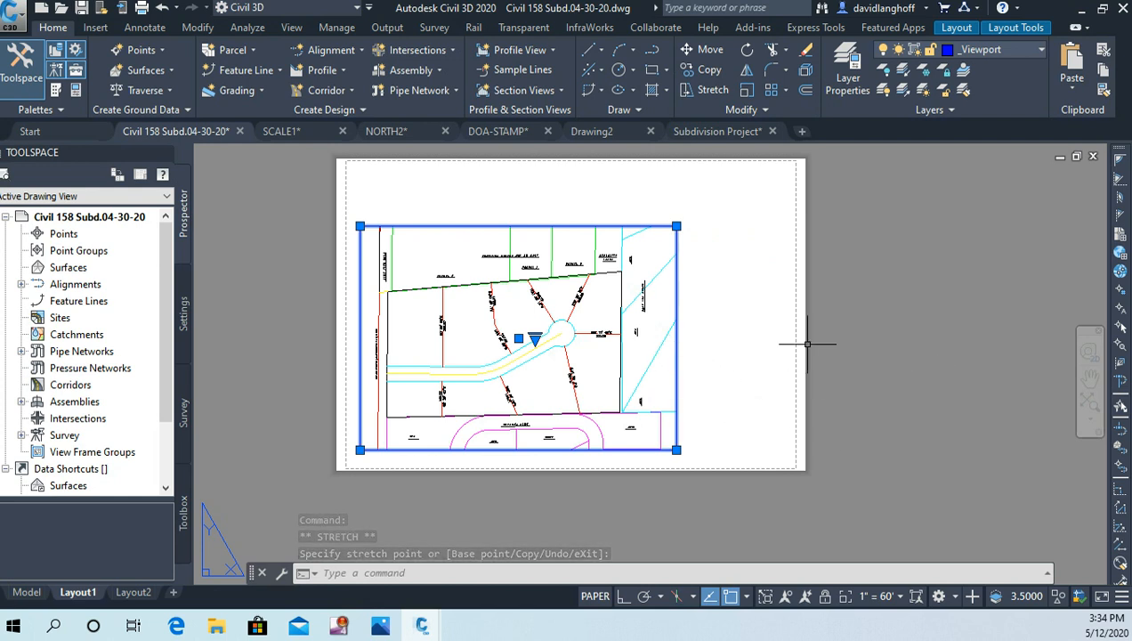
pyautogui.click(890, 330)
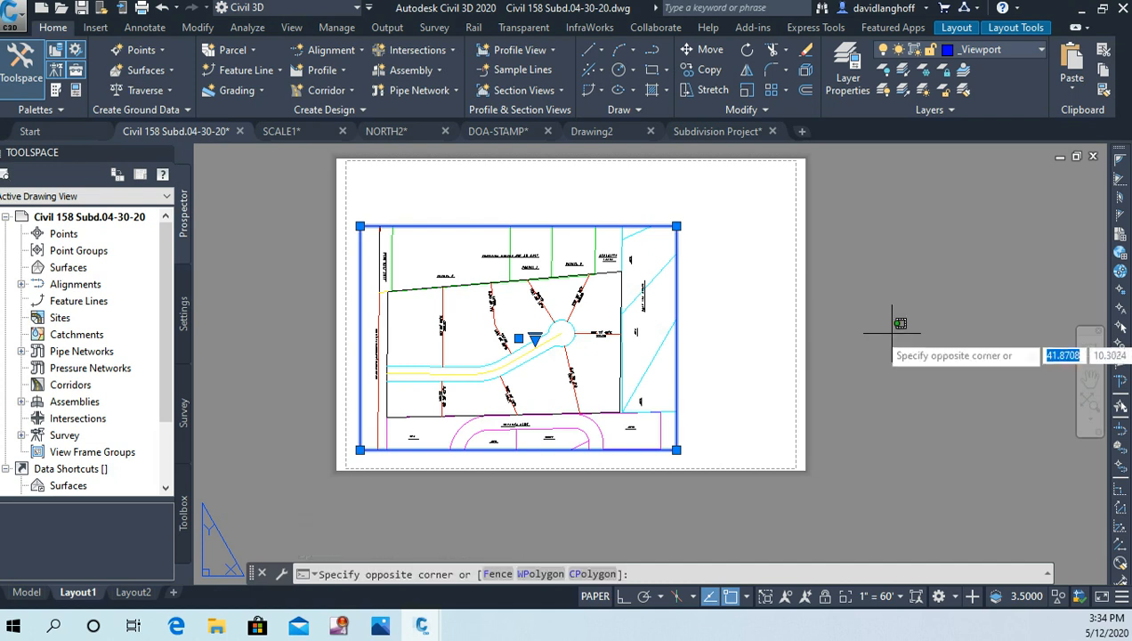
pyautogui.press('Escape')
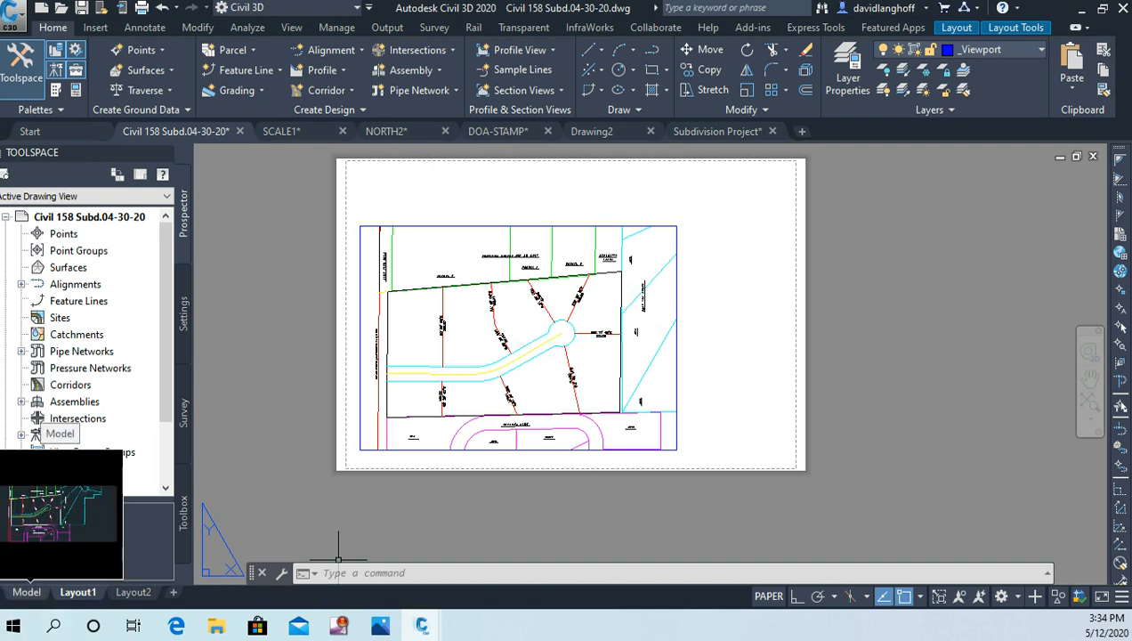
# - View the subdivision drawing in model space and return to Layout1
pyautogui.click(26, 592)
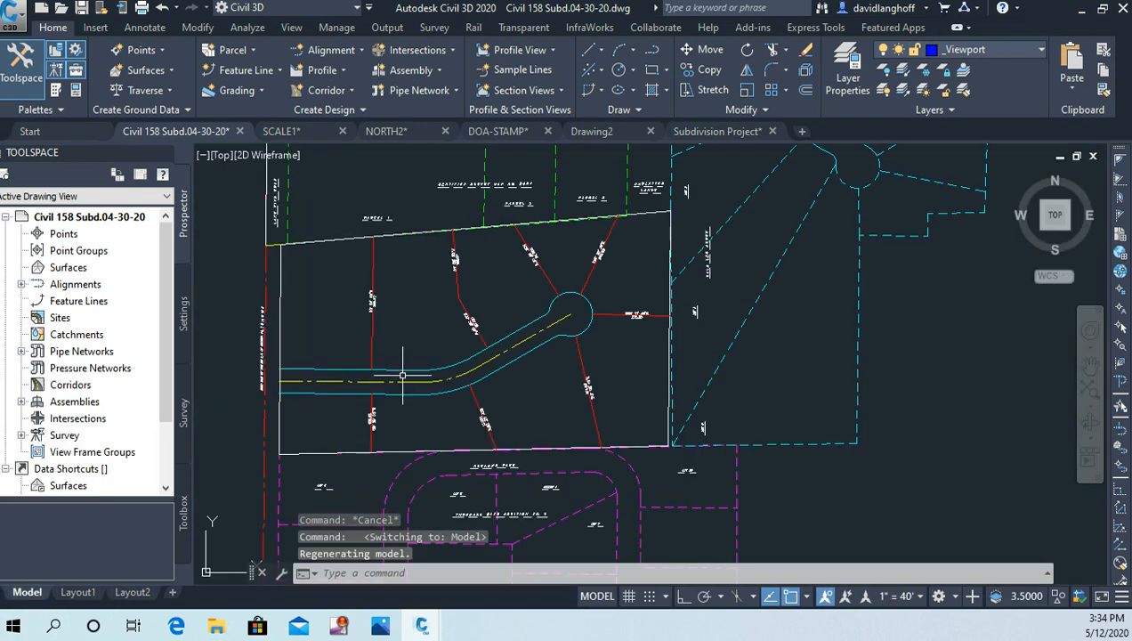
pyautogui.scroll(-5, 402, 378)
pyautogui.scroll(5, 402, 377)
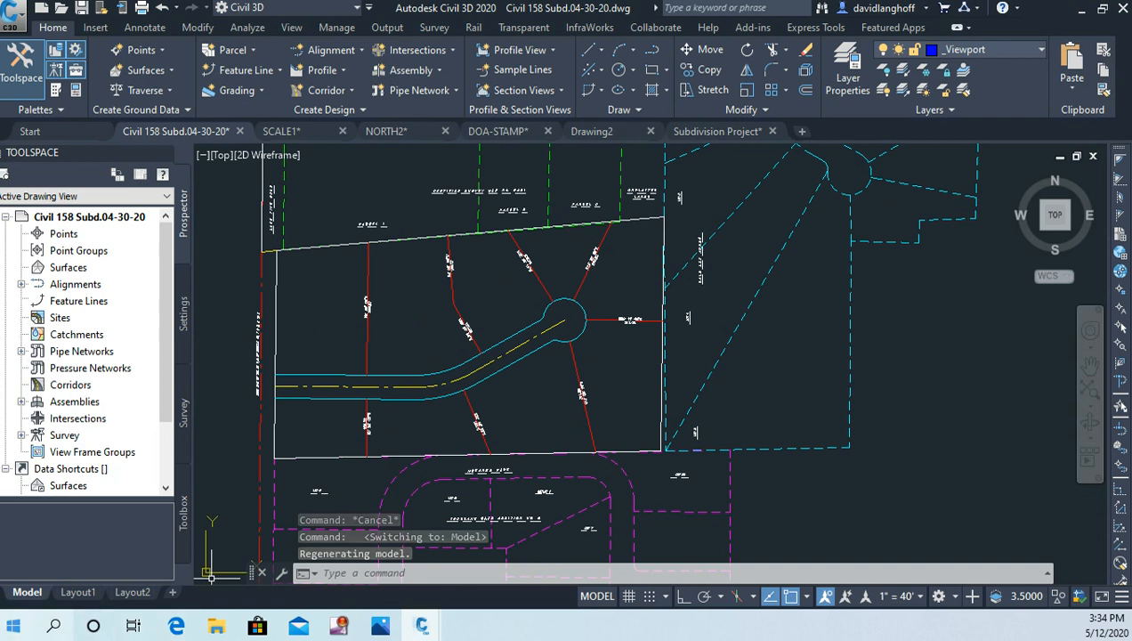
pyautogui.click(78, 592)
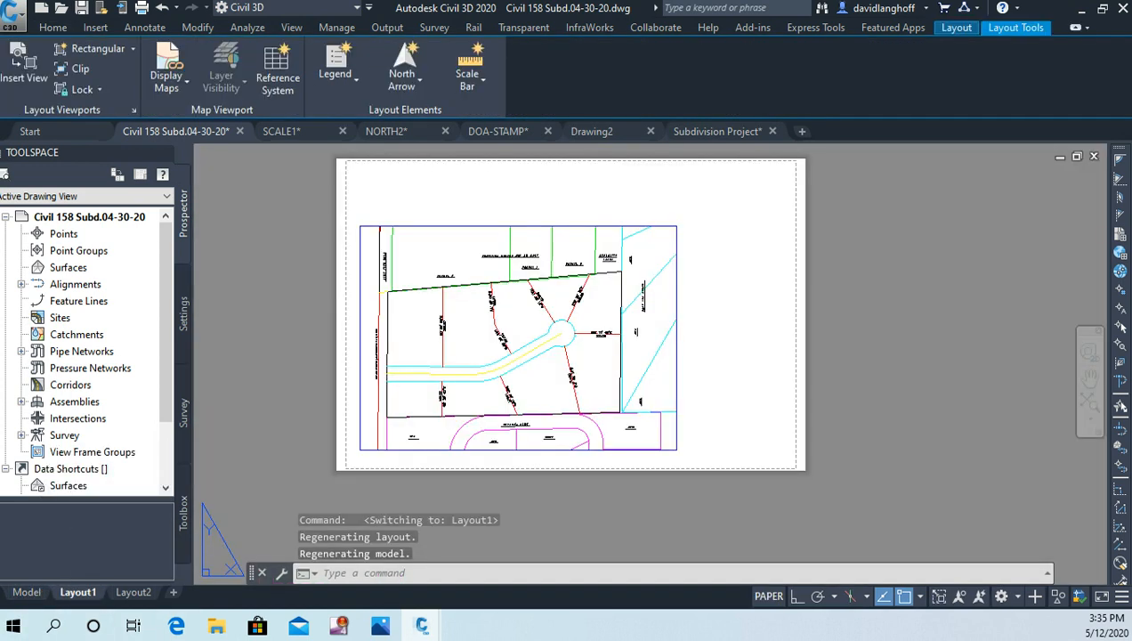